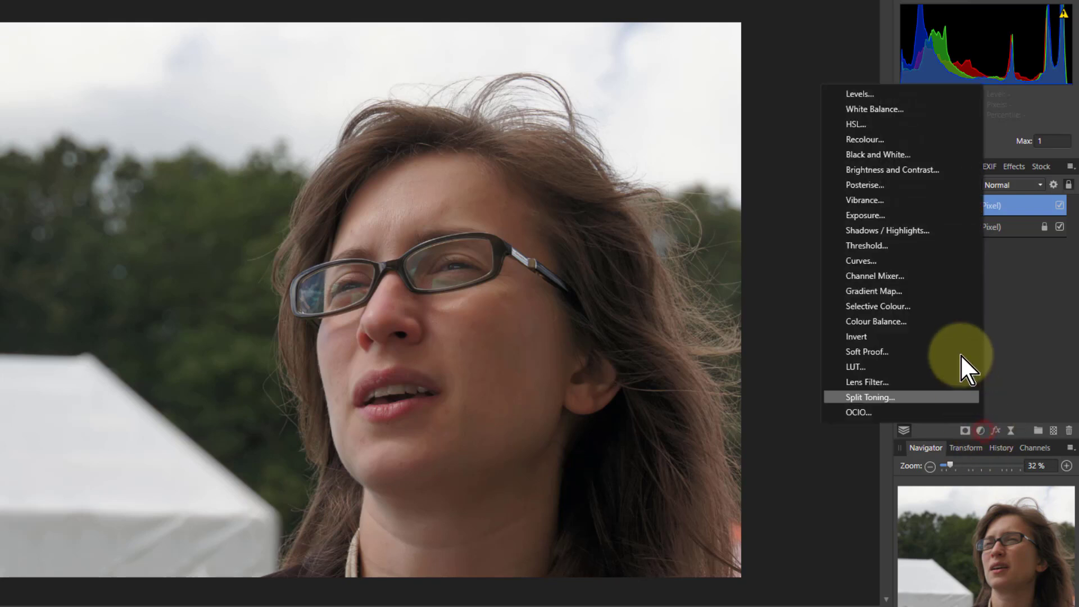
Step: Turn the duplicate background layer black and white, add a Posterise adjustment to it, and raise its posterise levels slightly
click(902, 159)
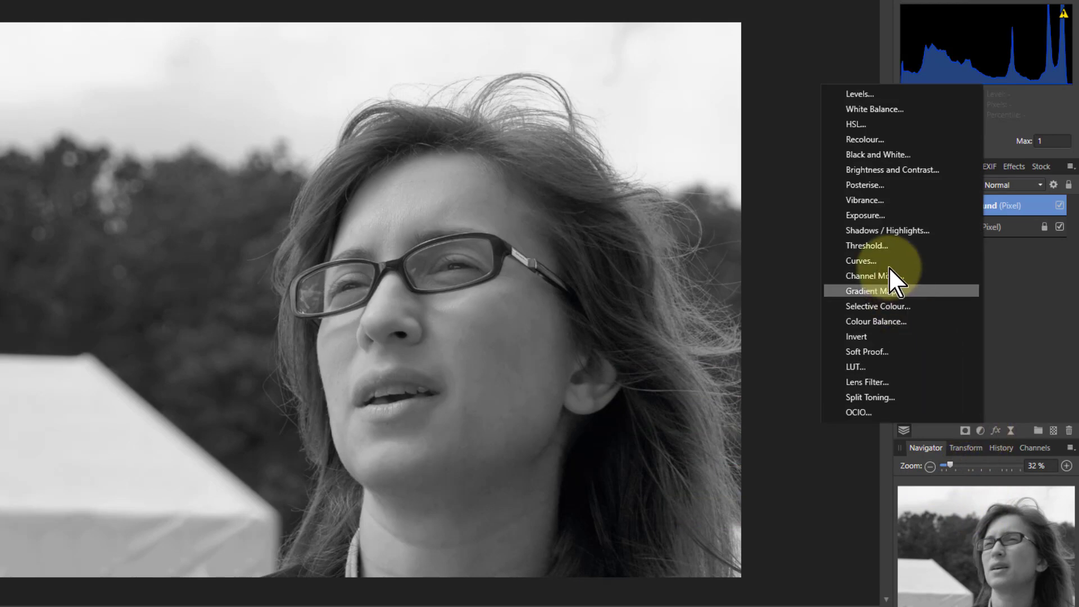
click(870, 183)
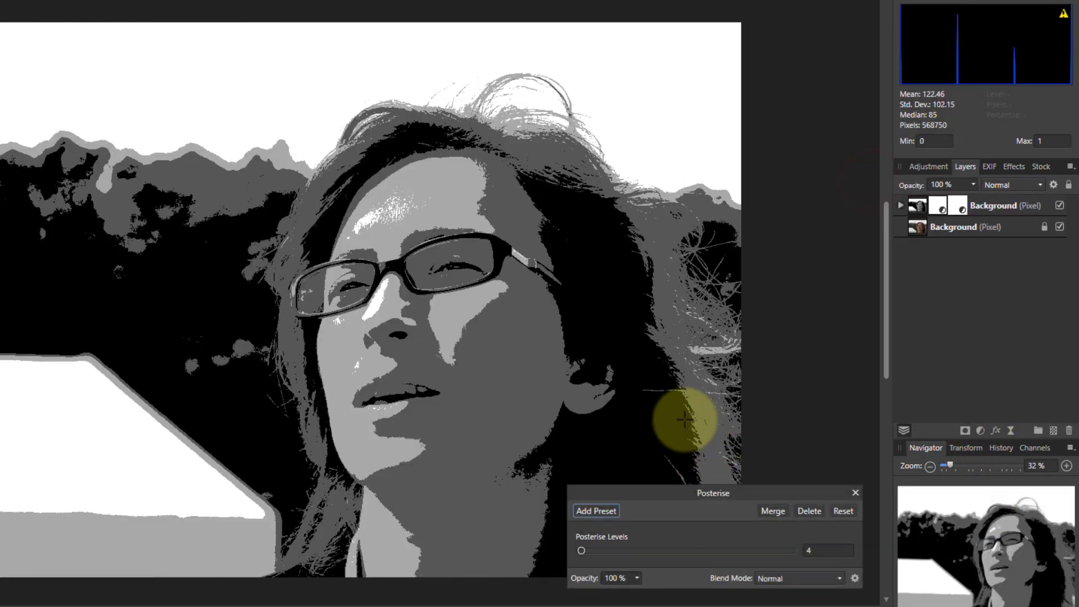
drag(581, 551, 584, 551)
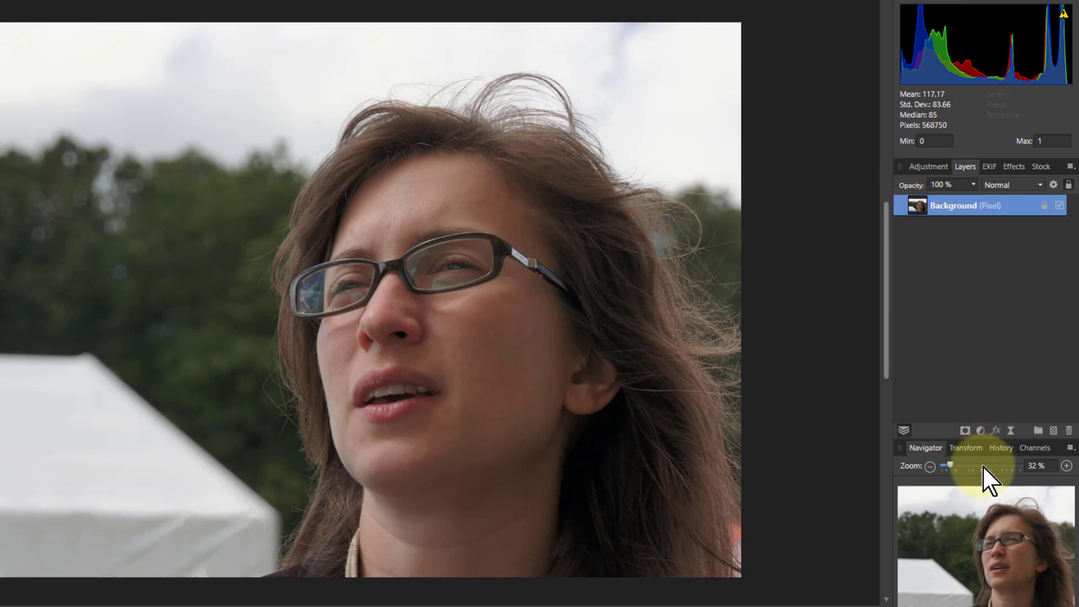
Step: Create a greyscale layer from the Background Red channel and name it R
click(1033, 450)
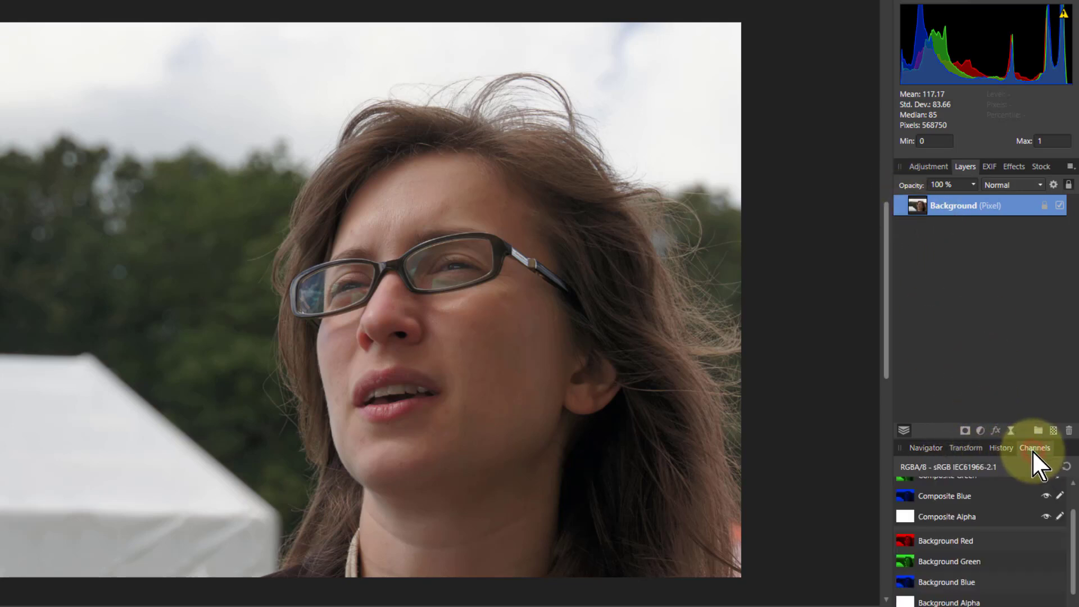
right_click(919, 537)
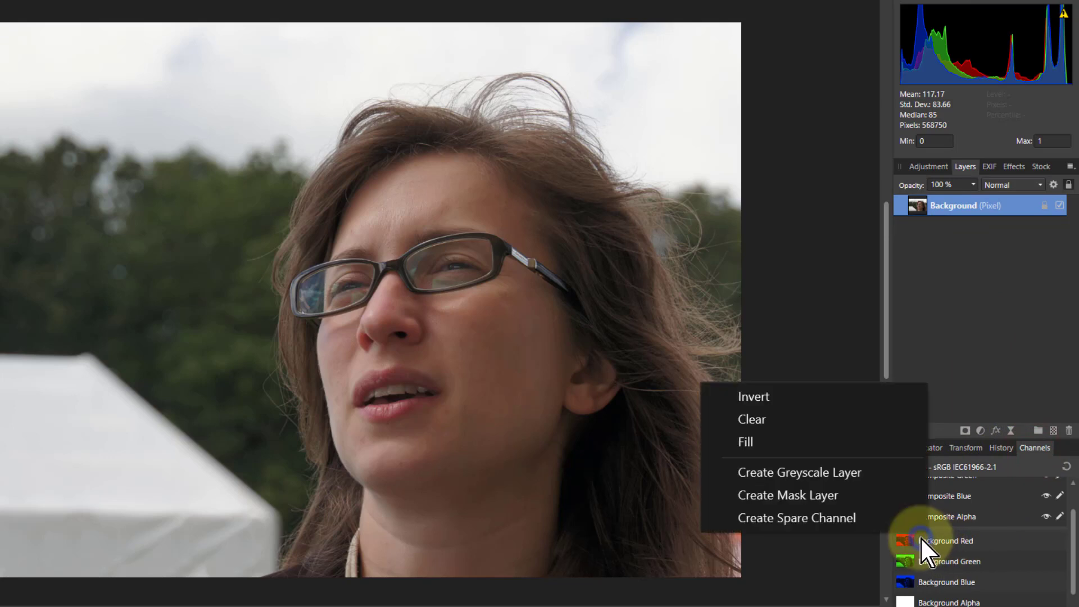
click(827, 475)
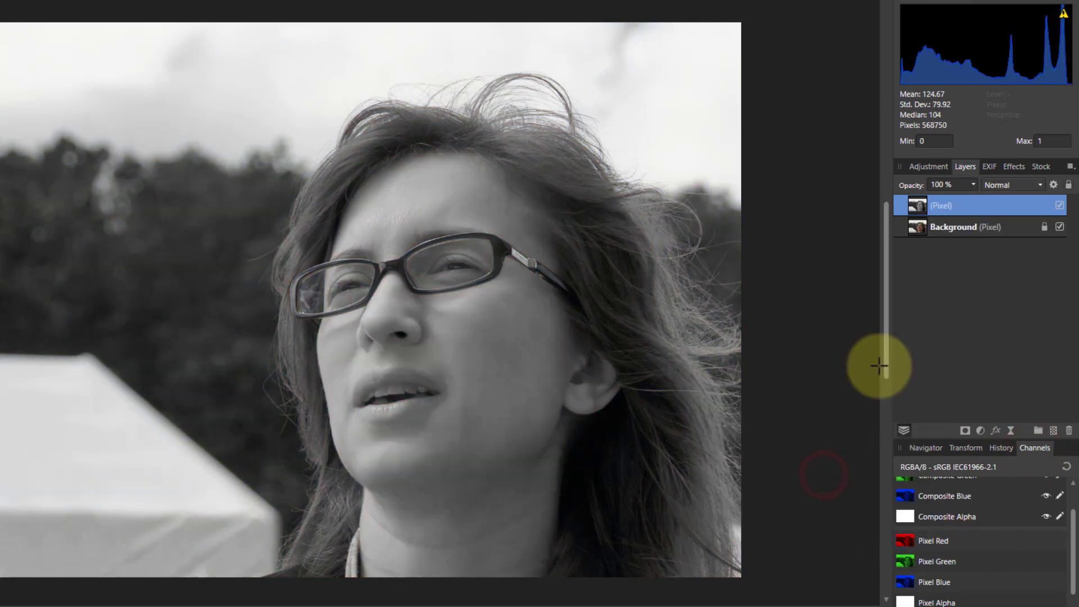
double_click(949, 206)
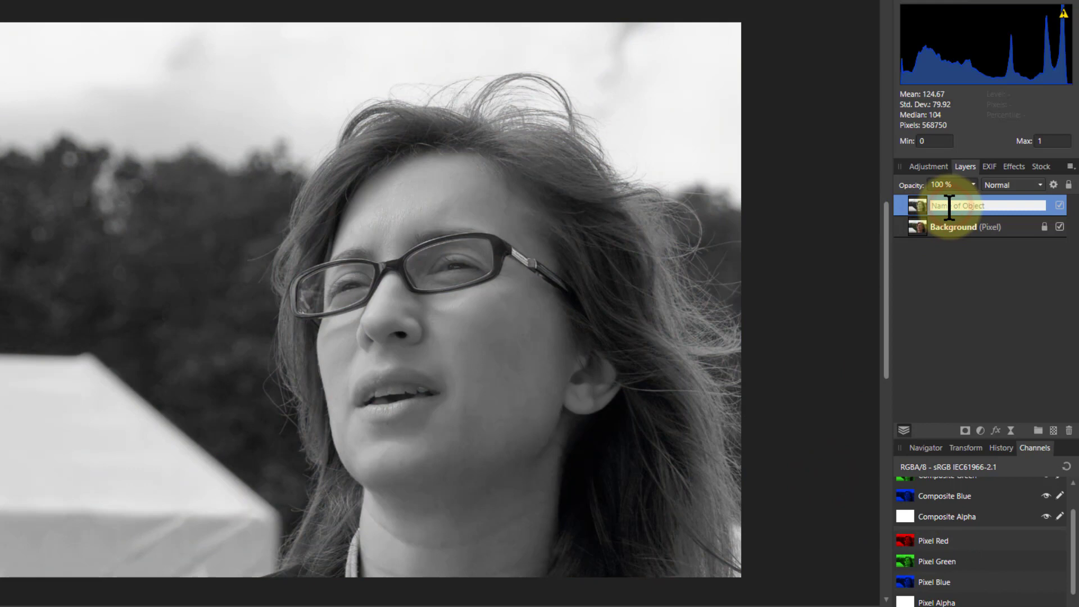
text(R)
key(Return)
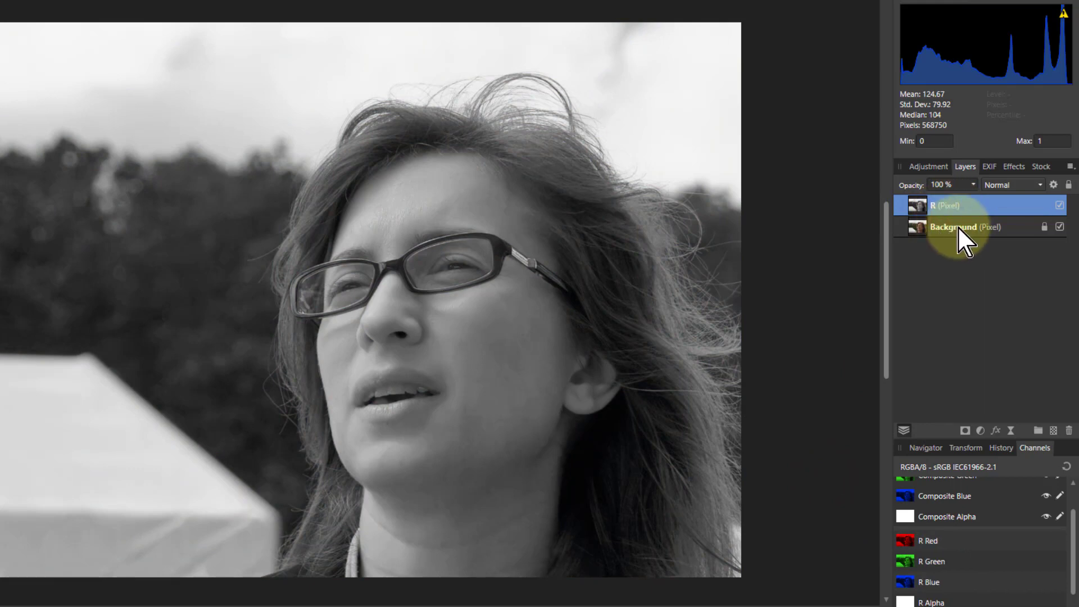
Step: Create a greyscale layer from the Background Green channel and name it G
click(957, 226)
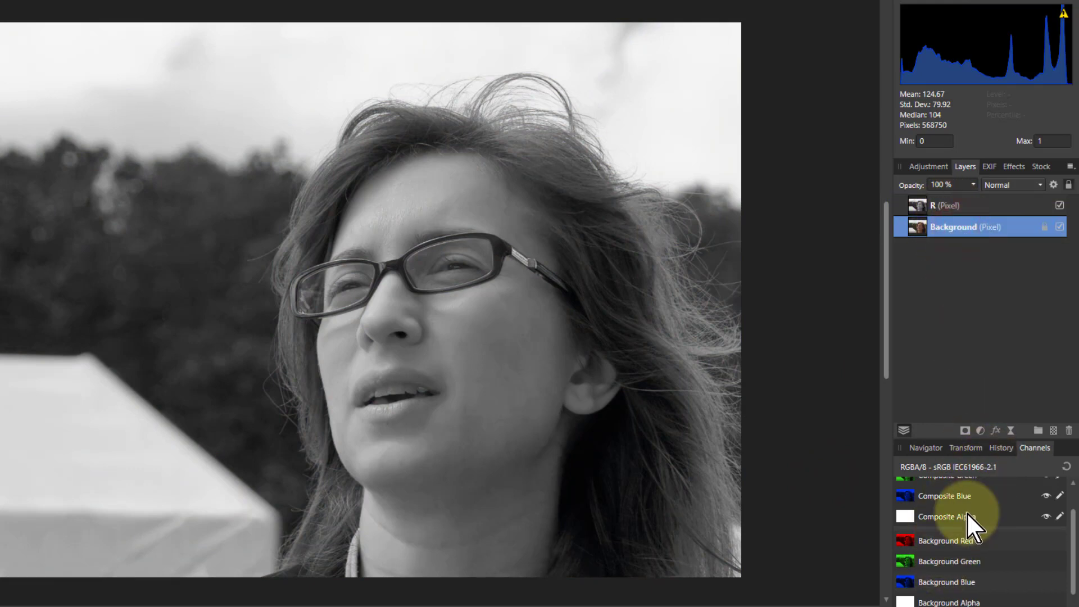
right_click(939, 563)
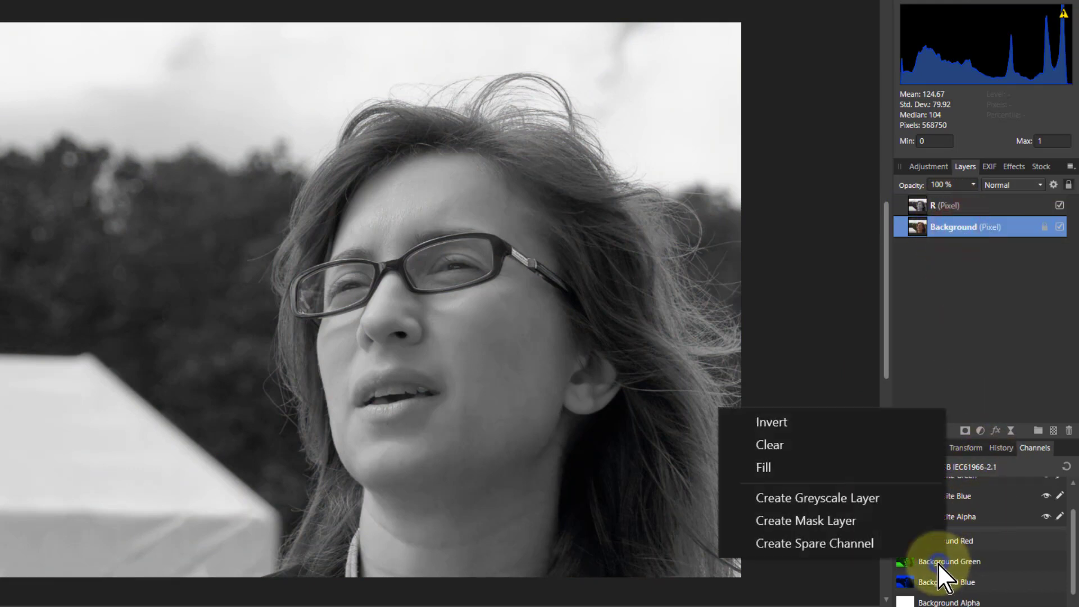
click(835, 500)
double_click(932, 228)
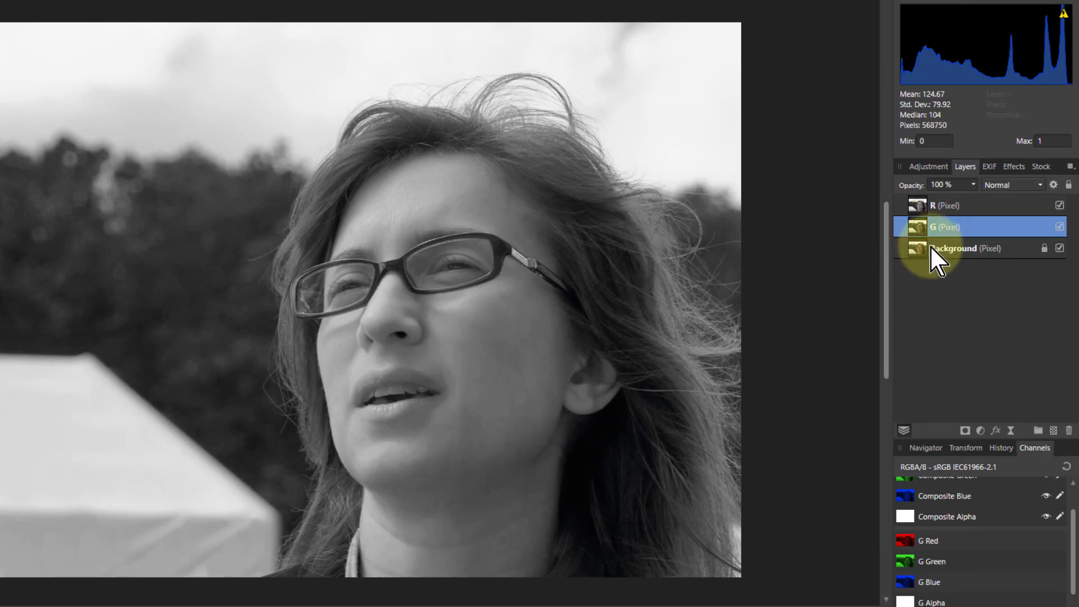
Step: Create a greyscale layer from the Background Blue channel and name it B
click(930, 248)
right_click(930, 583)
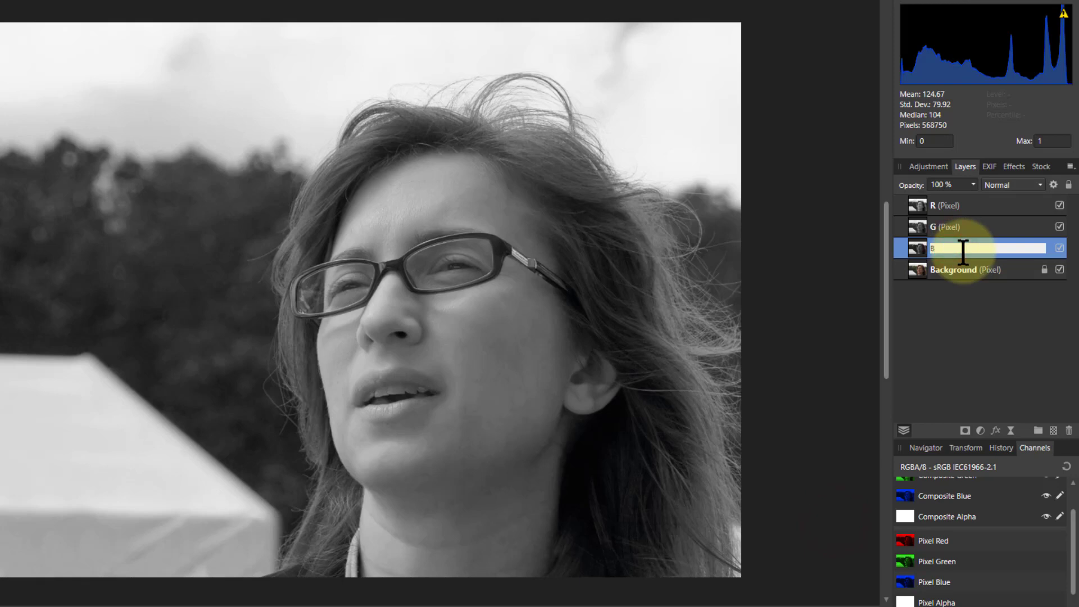
key(Return)
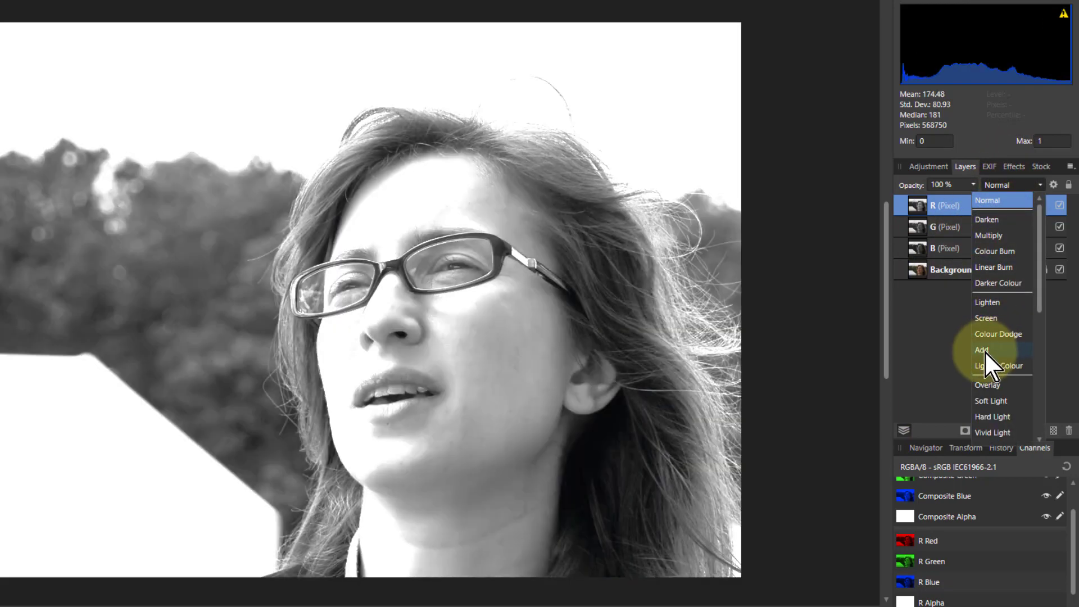
Step: Set the blend mode of the R and G layers to Add
click(984, 351)
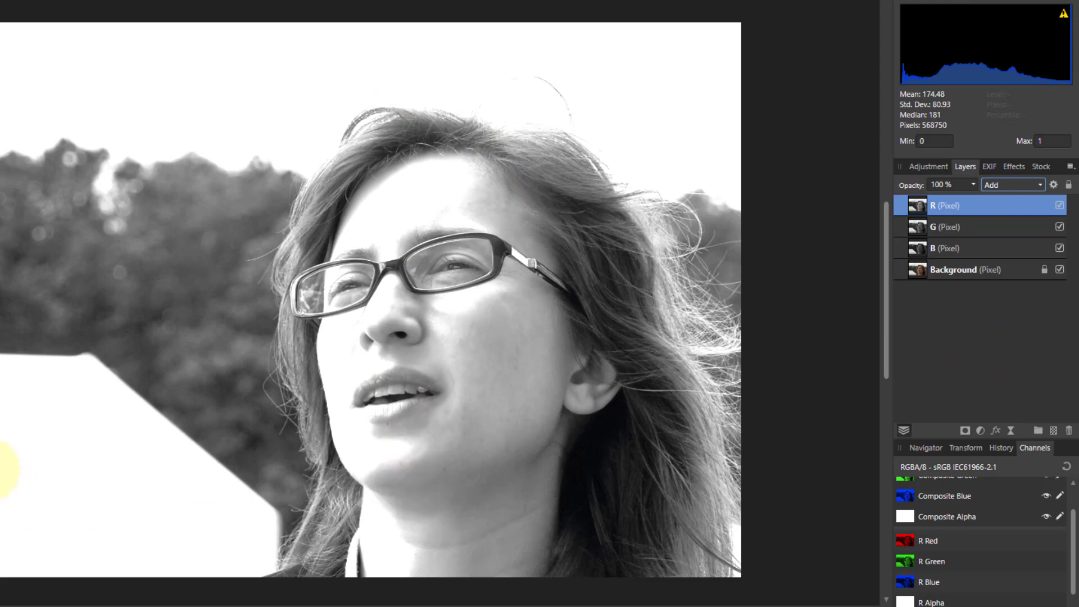
click(932, 231)
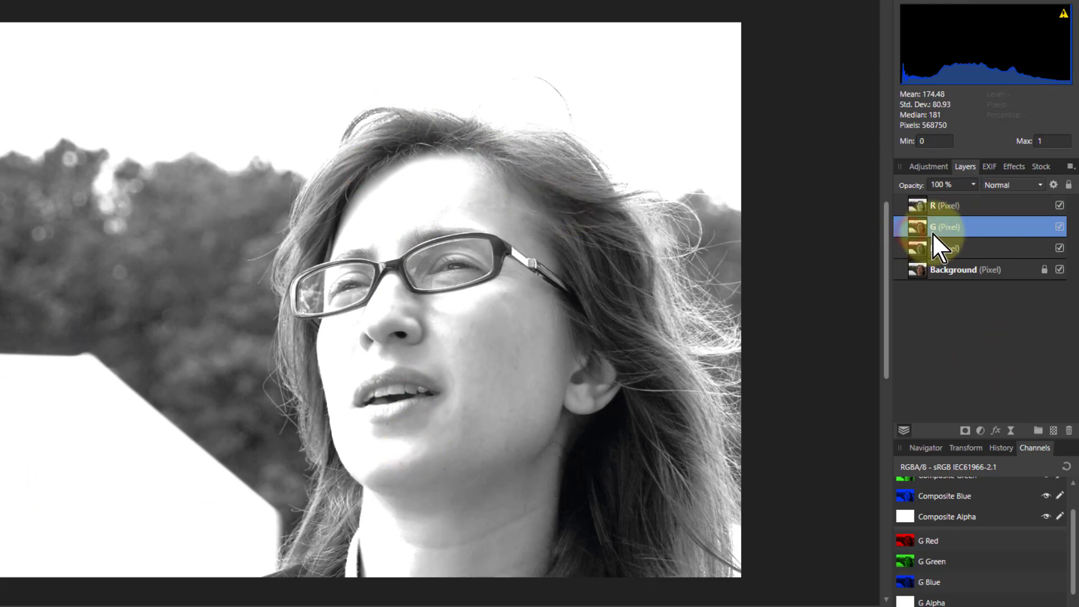
click(1015, 185)
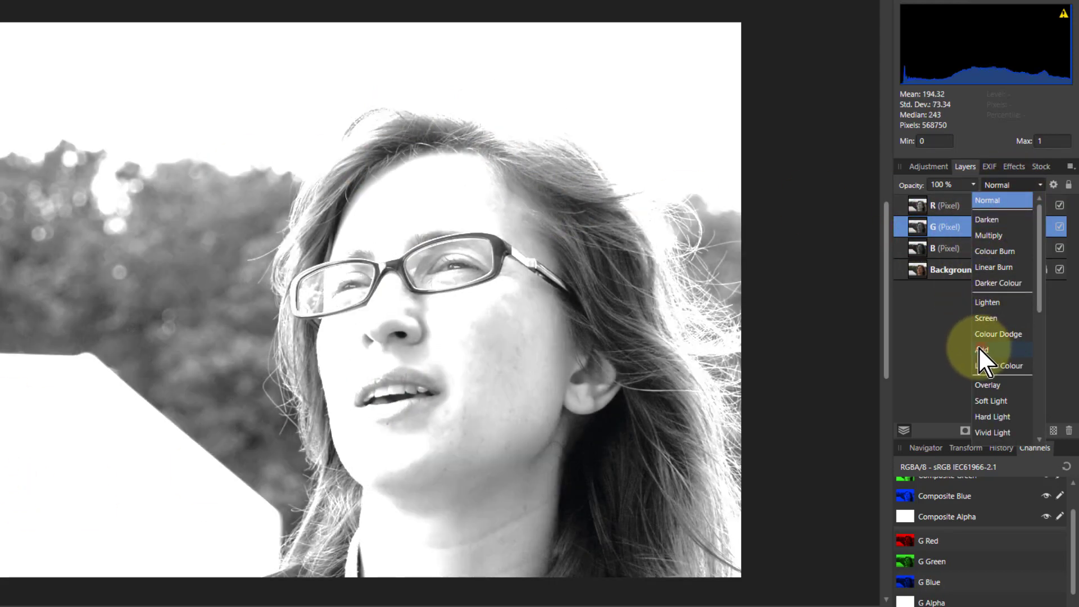
click(979, 347)
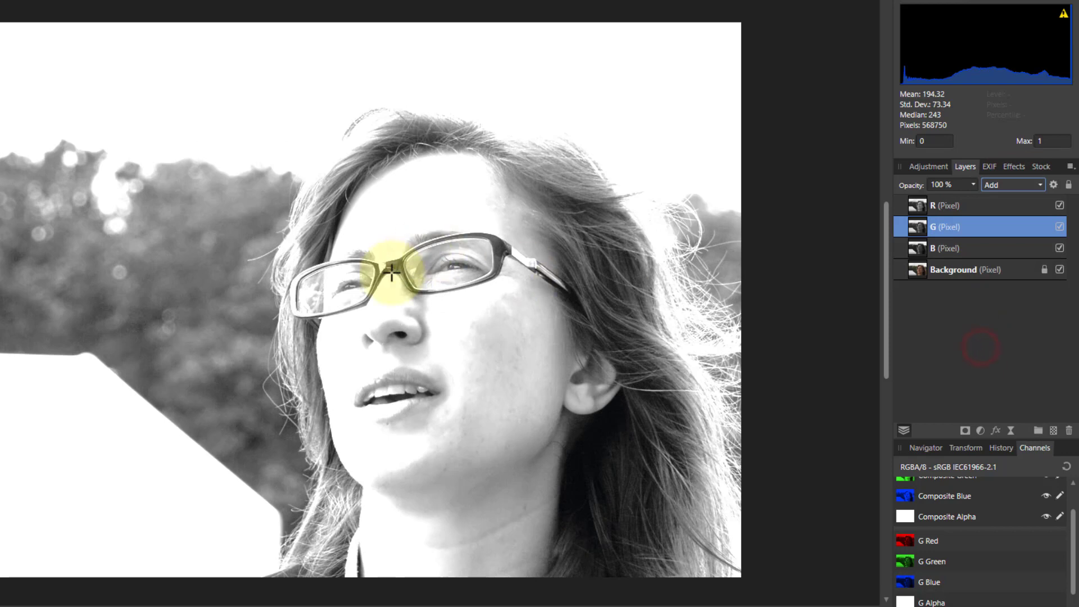
Step: Add a Curves adjustment to the R layer and lower its white point to about a third of the full height
click(925, 204)
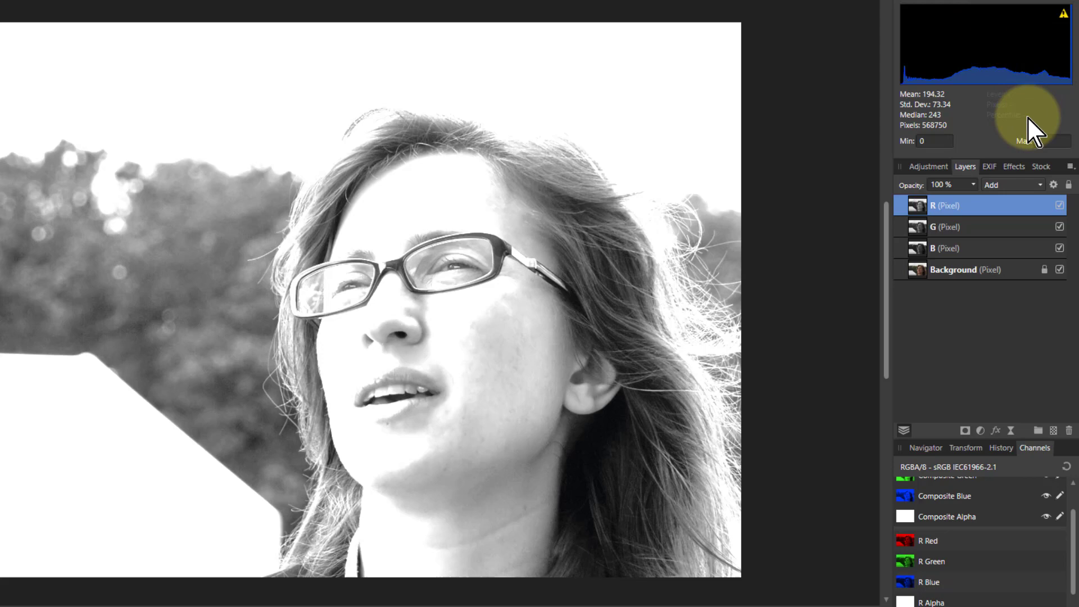
click(980, 431)
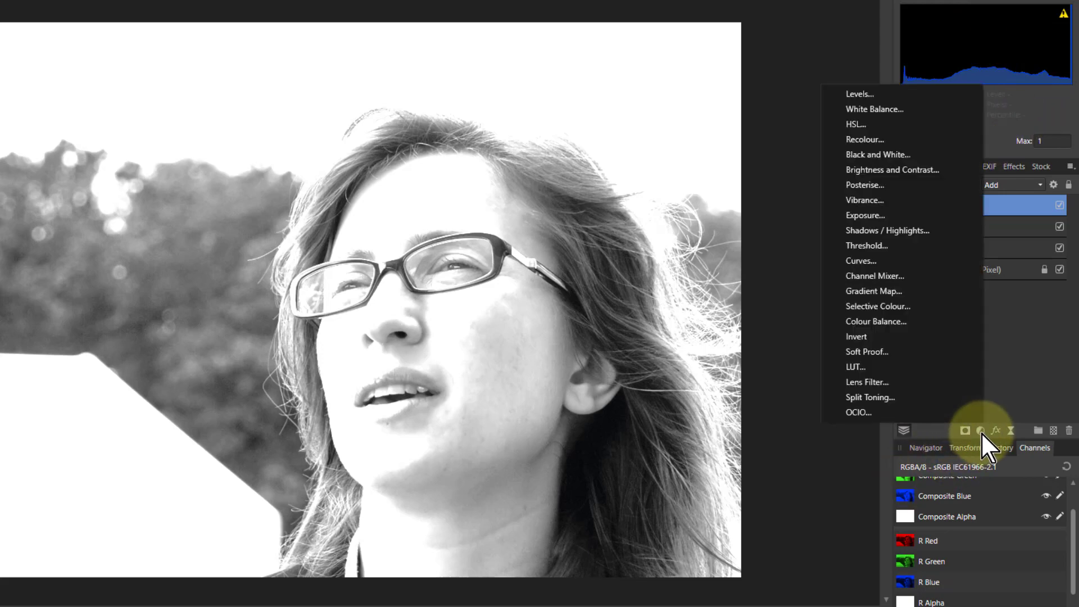
click(864, 261)
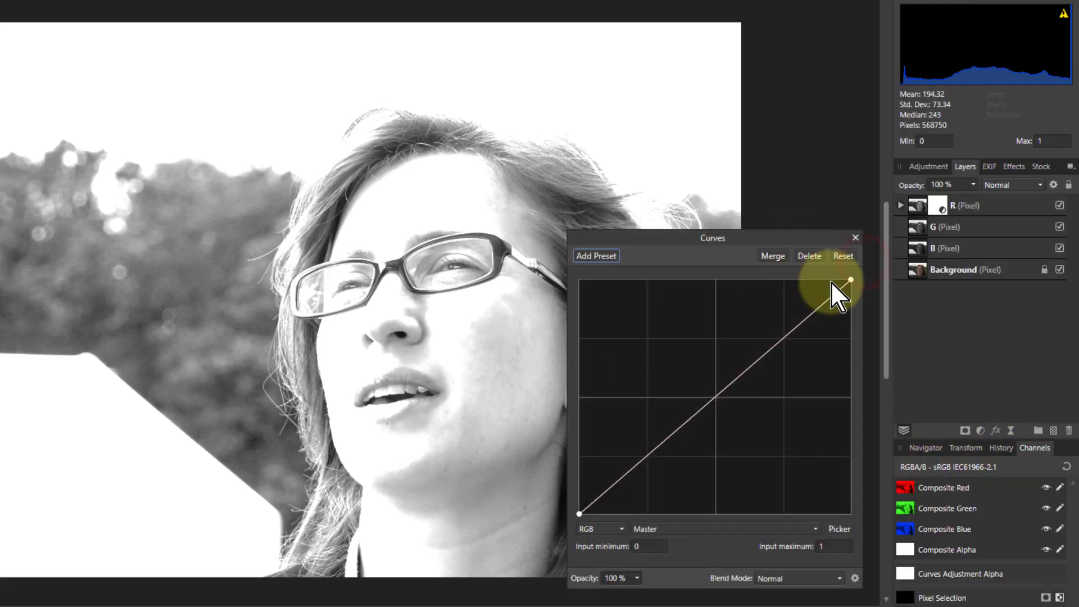
drag(849, 281, 865, 439)
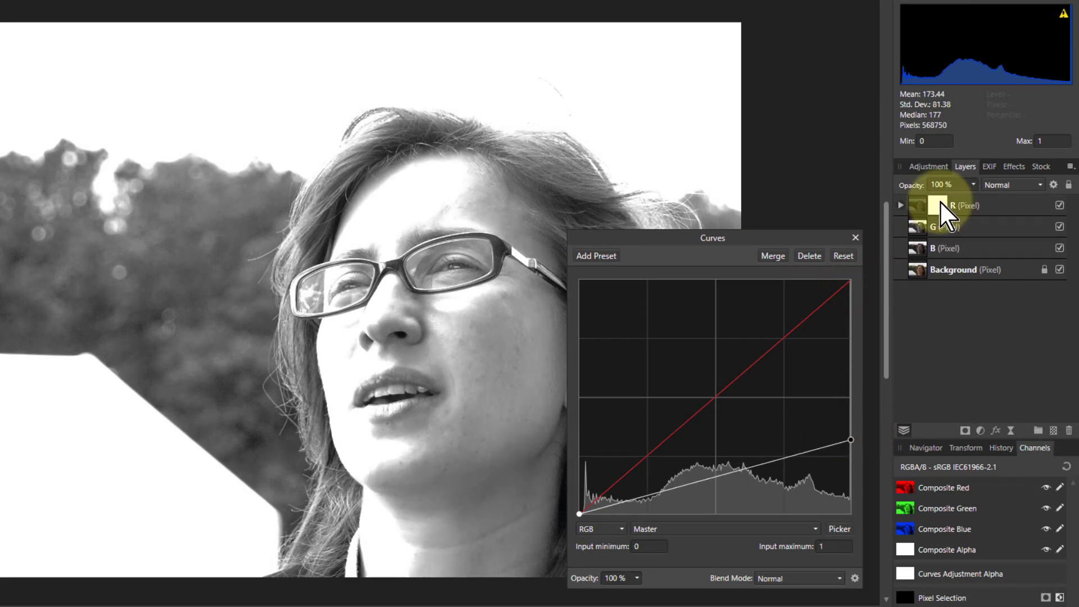
Step: Add a Curves adjustment to the G layer and lower its white point to slightly below half height
click(921, 232)
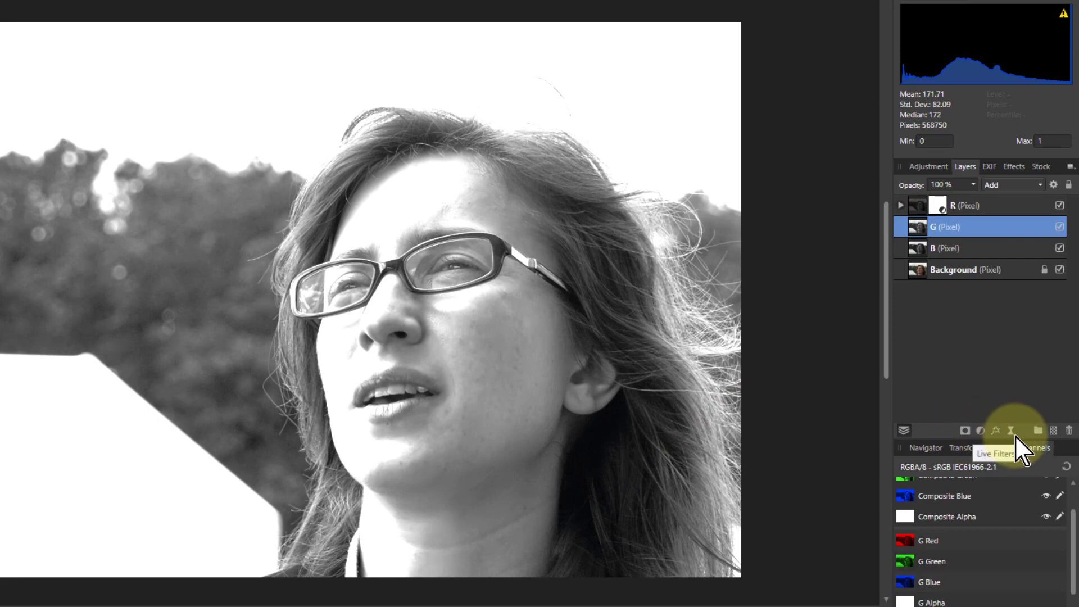
click(980, 430)
click(921, 261)
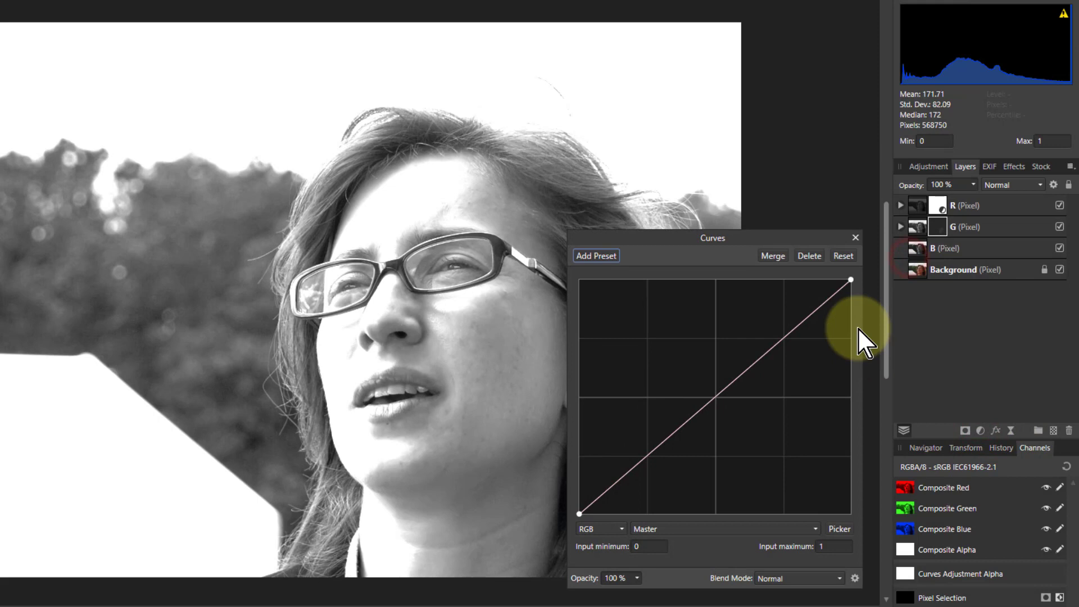
drag(848, 277, 871, 409)
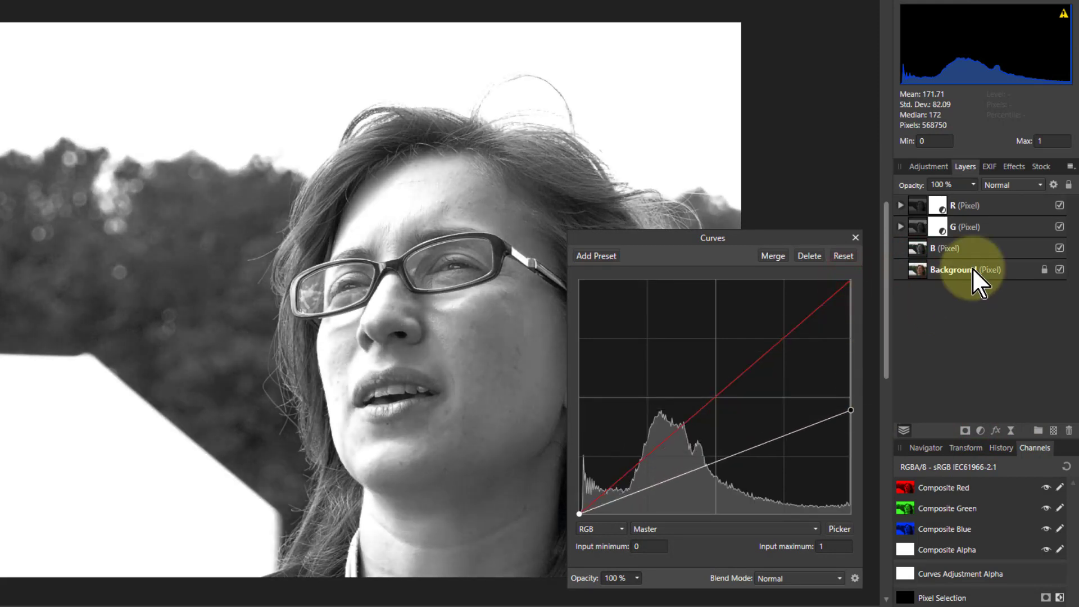
Step: Add a Curves adjustment to the B layer and lower its white point to about a quarter of the full height
click(922, 251)
click(981, 430)
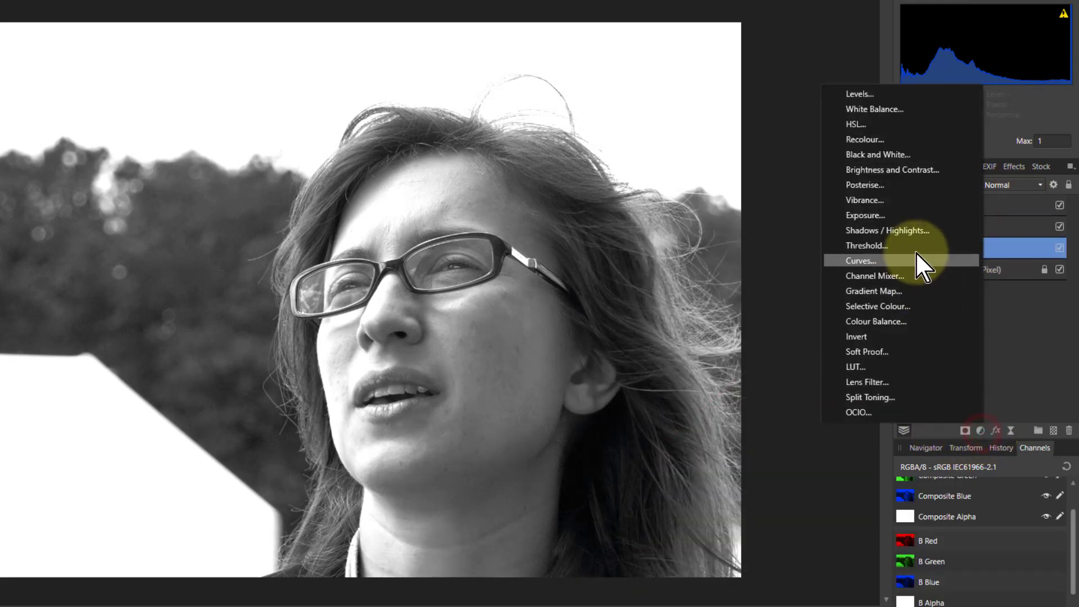
click(869, 265)
drag(846, 293, 852, 457)
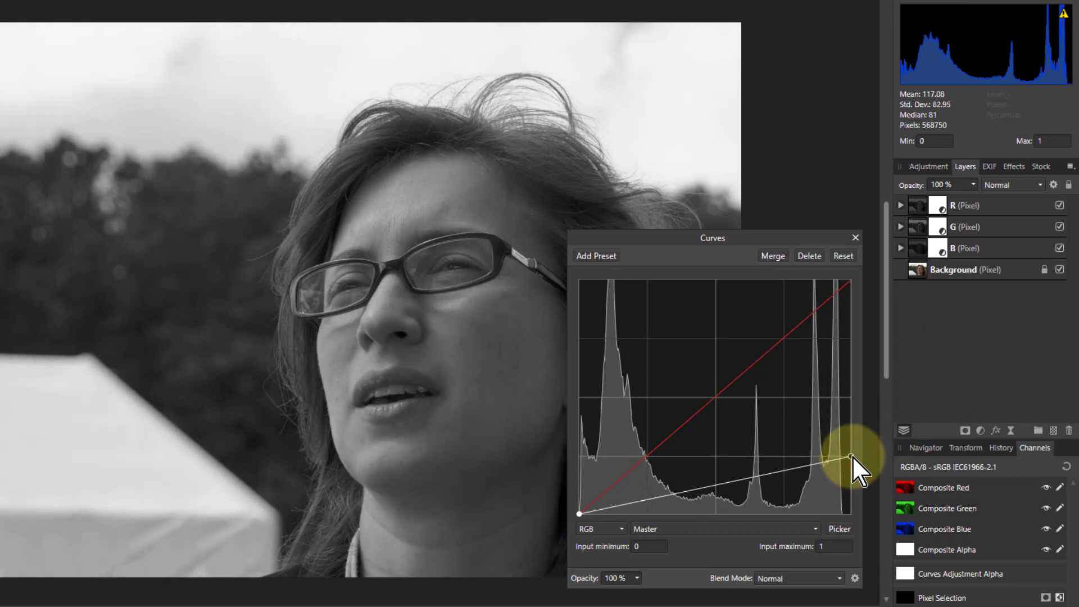
Step: Add a Posterise adjustment with 7 levels to the R layer
click(909, 207)
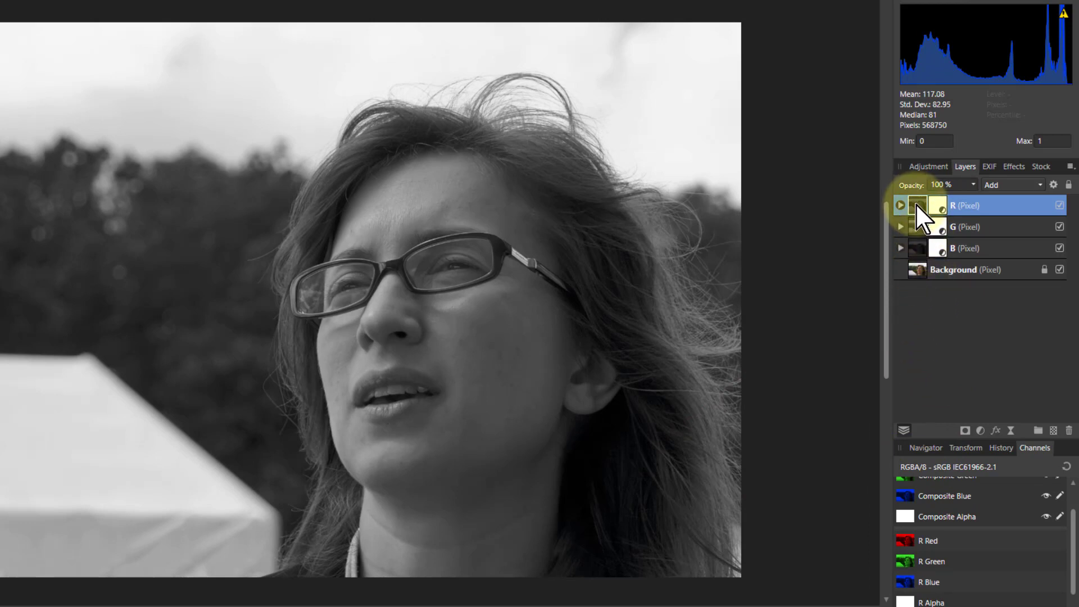
click(981, 430)
click(870, 185)
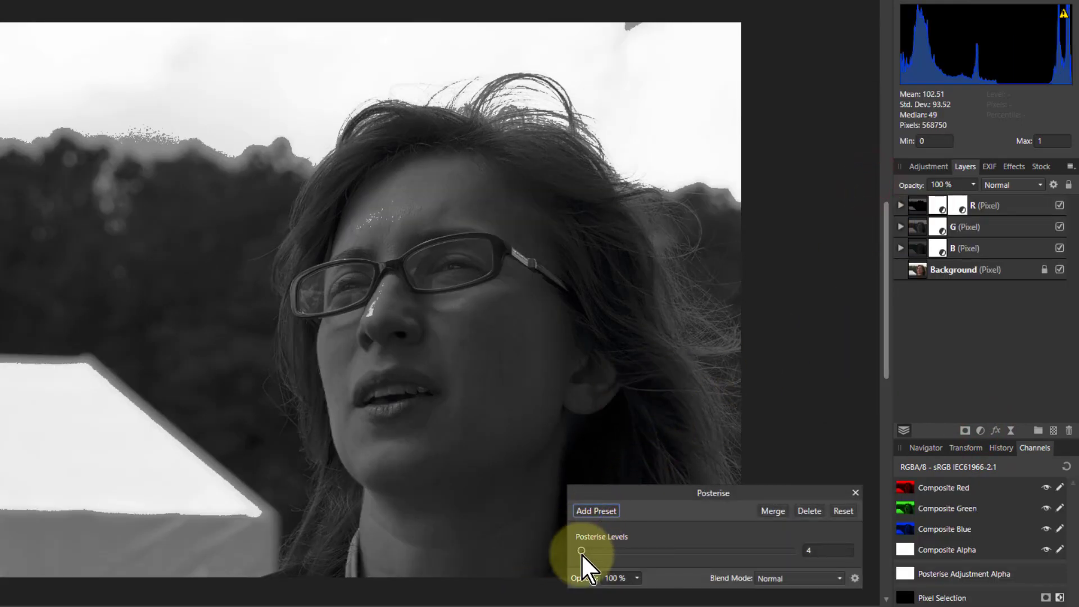
drag(581, 551, 584, 552)
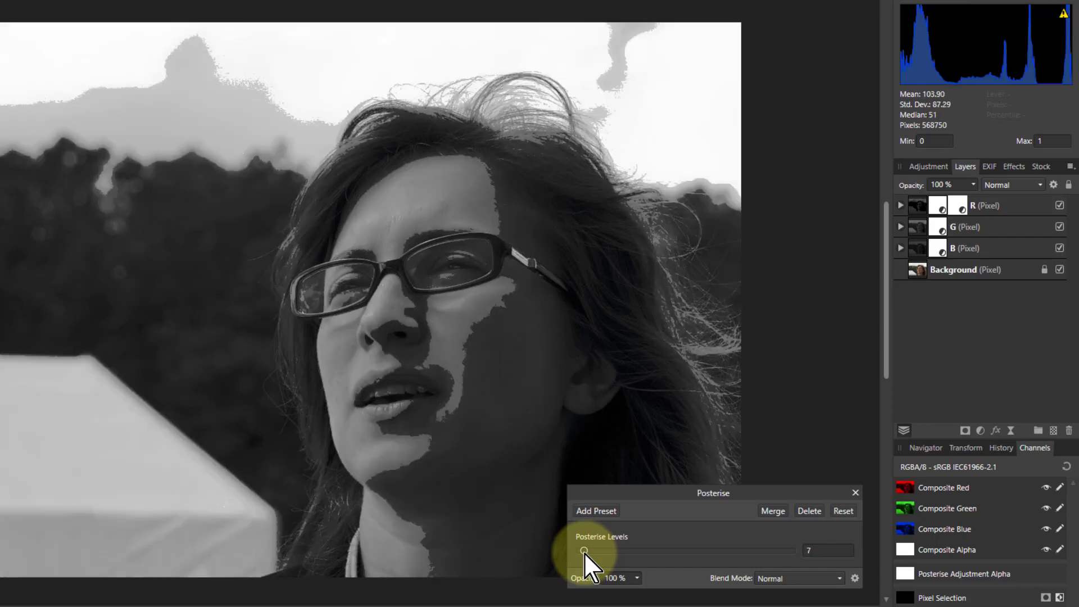
drag(584, 552, 584, 551)
Step: Hide the G, B and Background layers so that only the R layer is displayed
click(1060, 226)
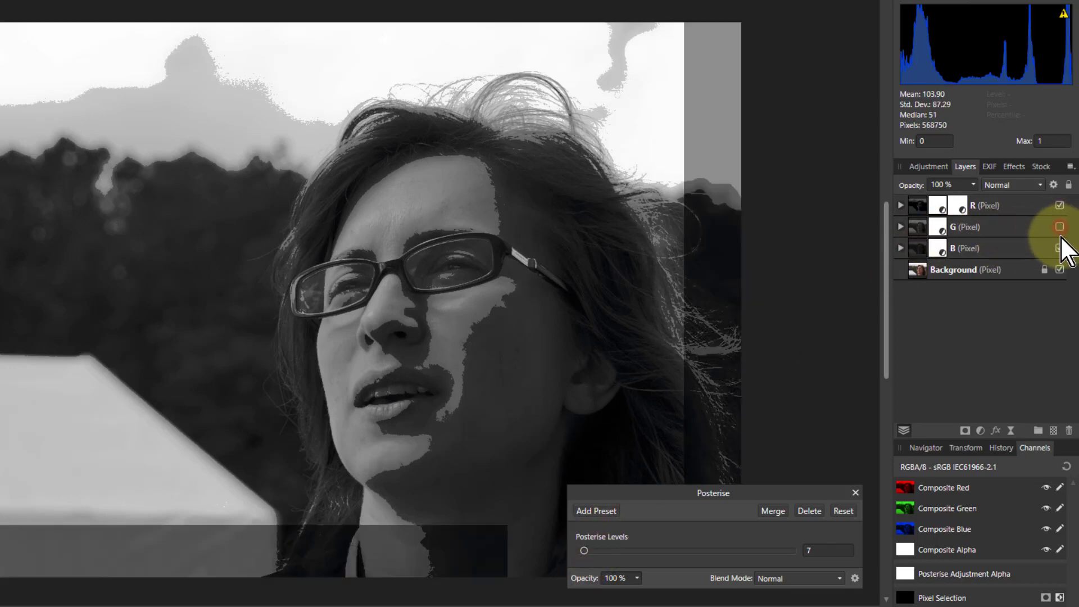
click(1059, 248)
click(1060, 270)
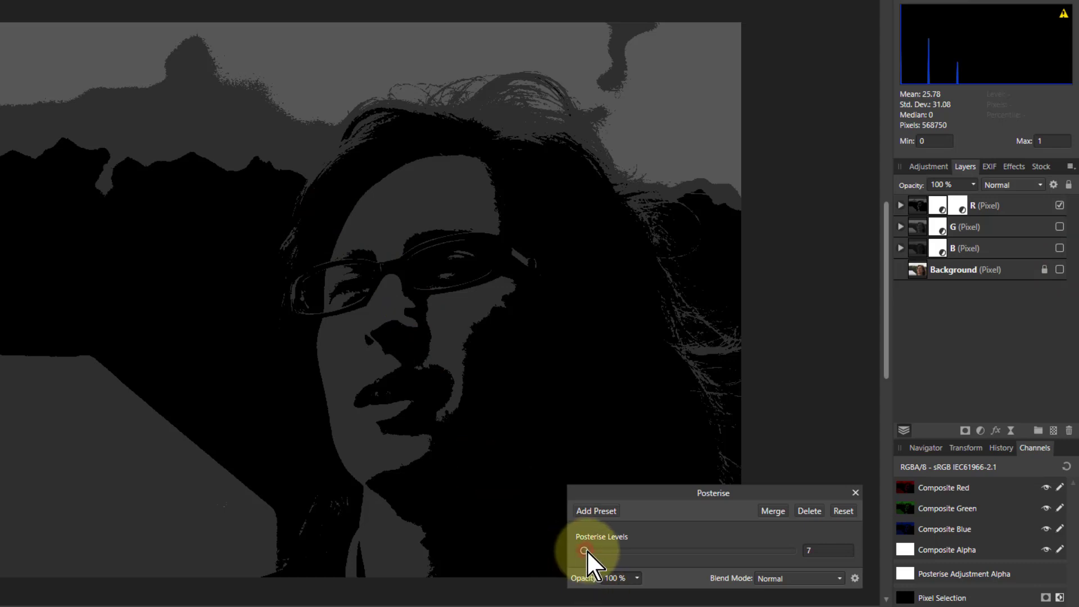
Step: Try 4 posterise levels on the R layer, and return the setting to 7
drag(586, 551, 581, 552)
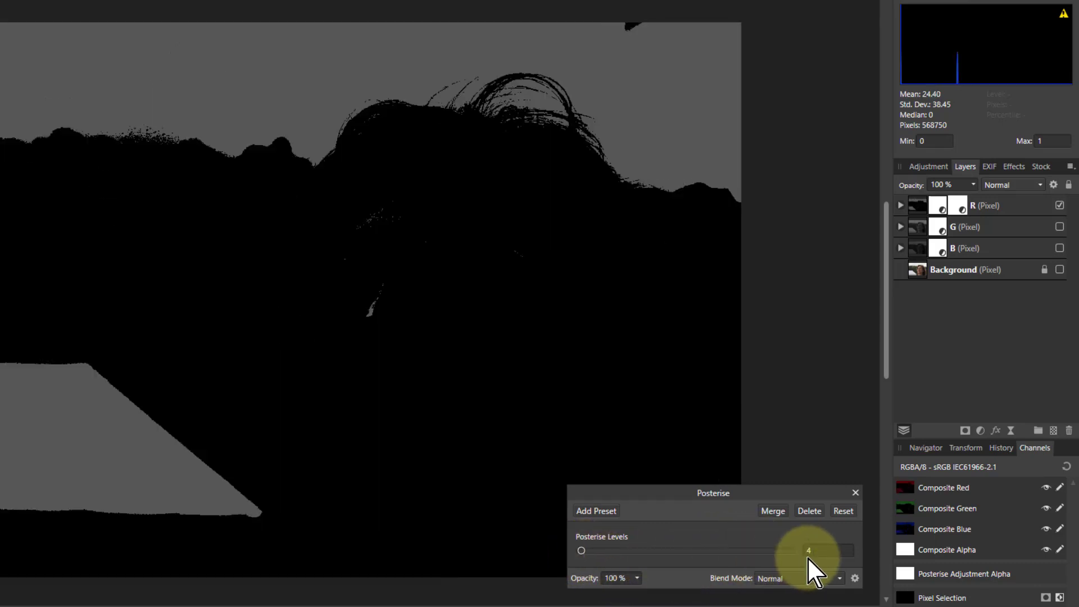
scroll(818, 550, down, 1)
scroll(818, 550, up, 3)
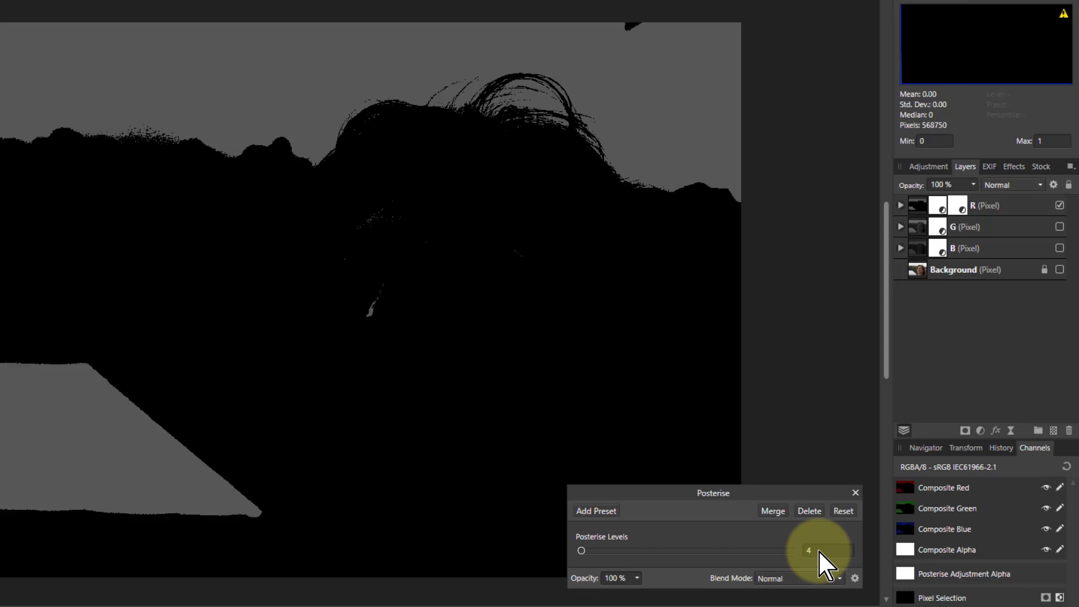
scroll(818, 550, up, 1)
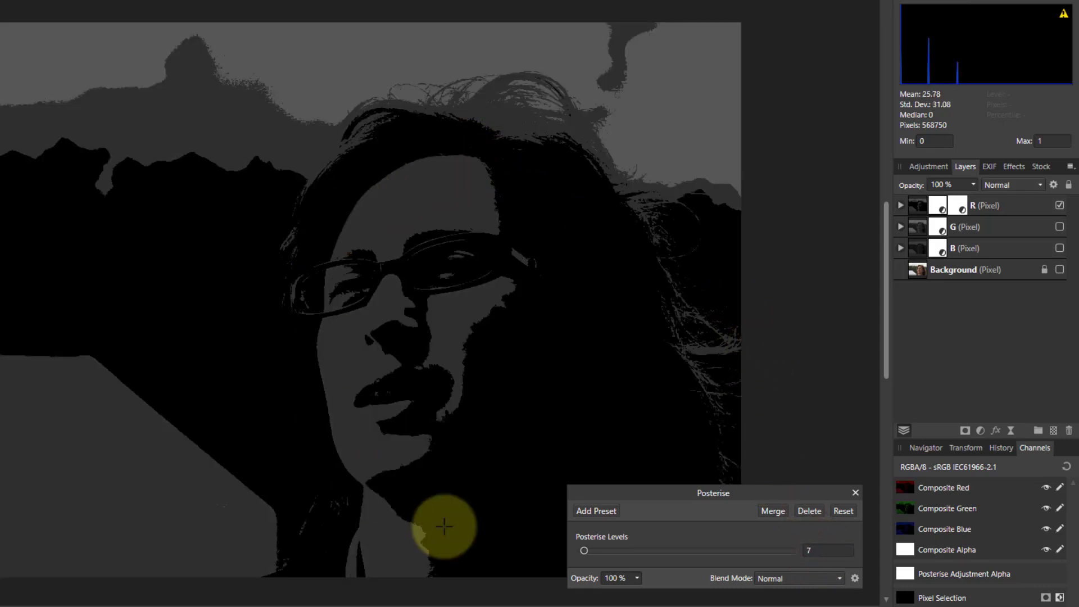
Step: Hide the R layer, add a Posterise adjustment to the G layer and display only G
click(1060, 206)
double_click(935, 227)
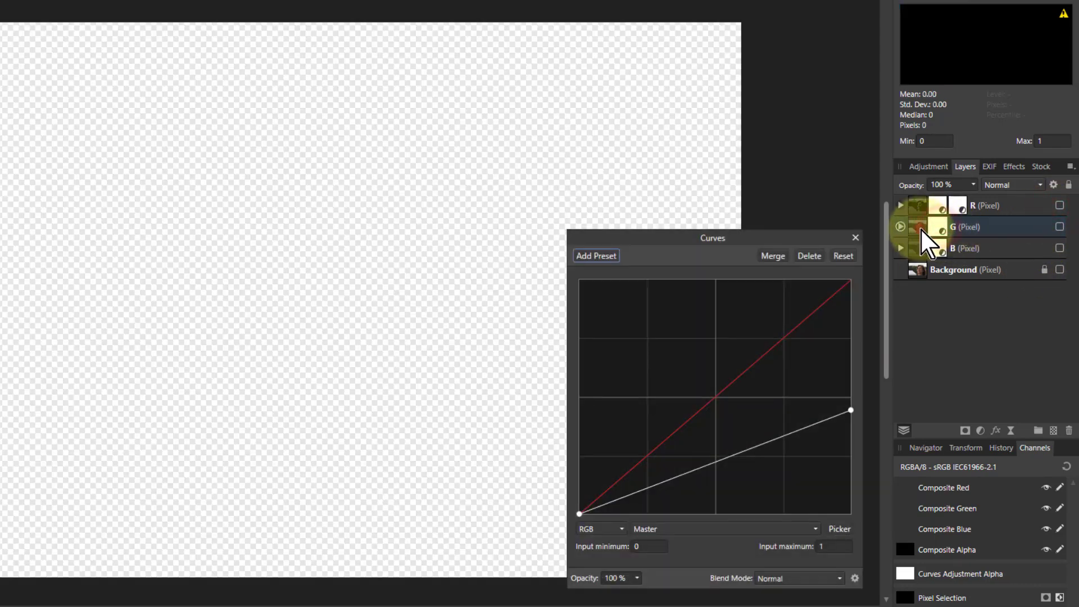
click(928, 229)
click(981, 431)
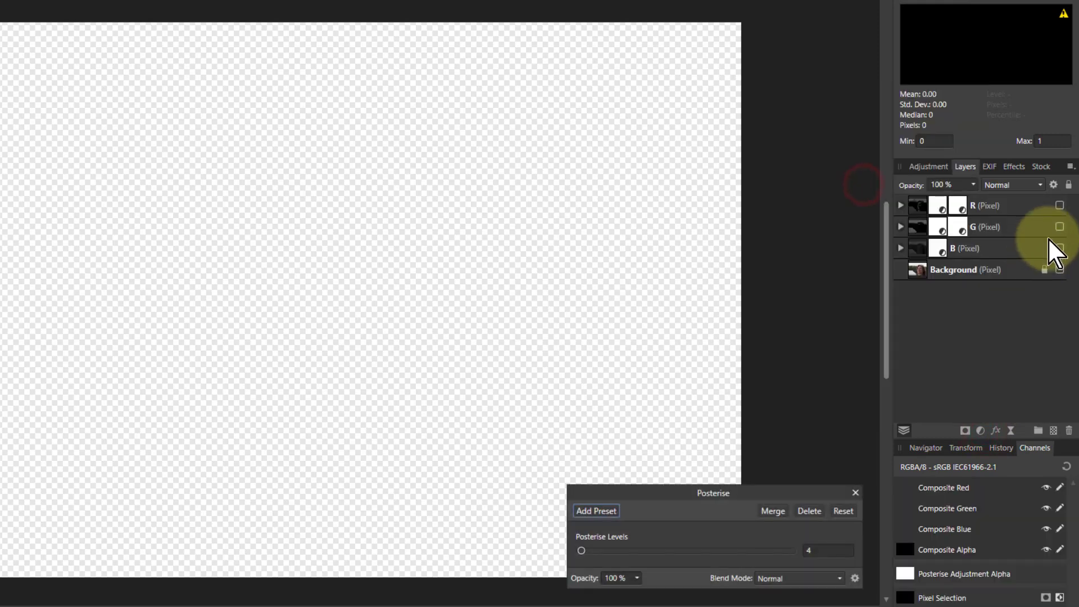
click(1059, 226)
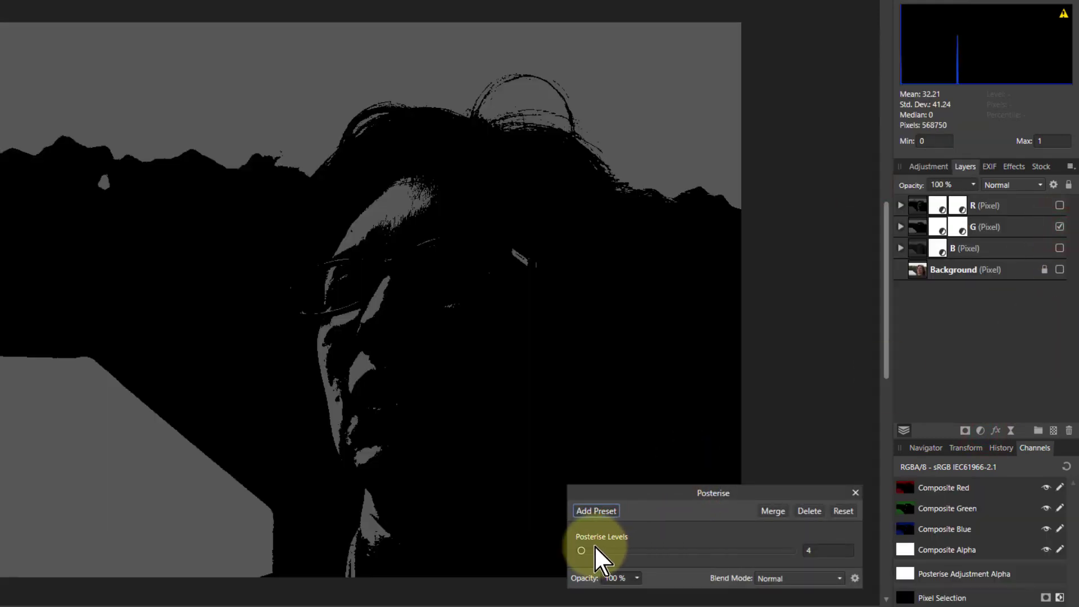
Step: Set the G layer's posterise levels to 9
drag(581, 551, 585, 551)
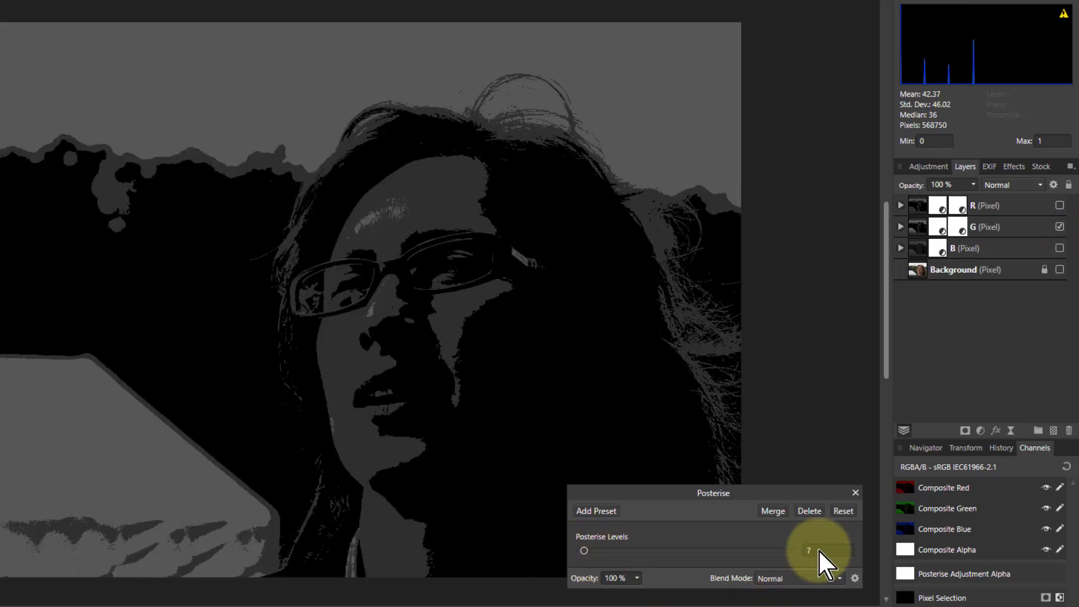
scroll(818, 548, up, 1)
scroll(818, 549, down, 1)
scroll(818, 548, up, 1)
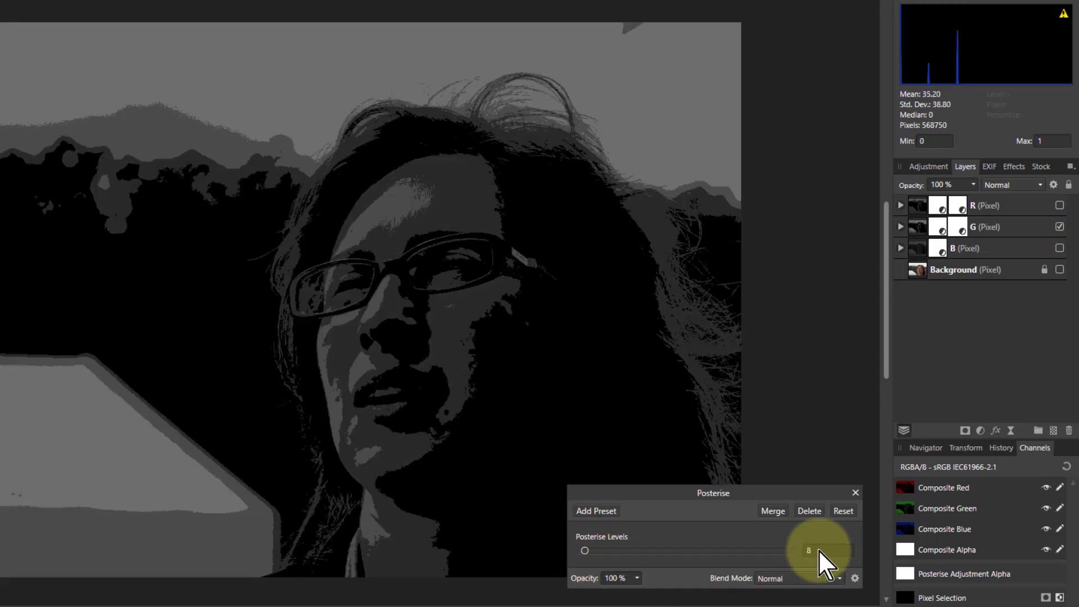
scroll(818, 548, up, 1)
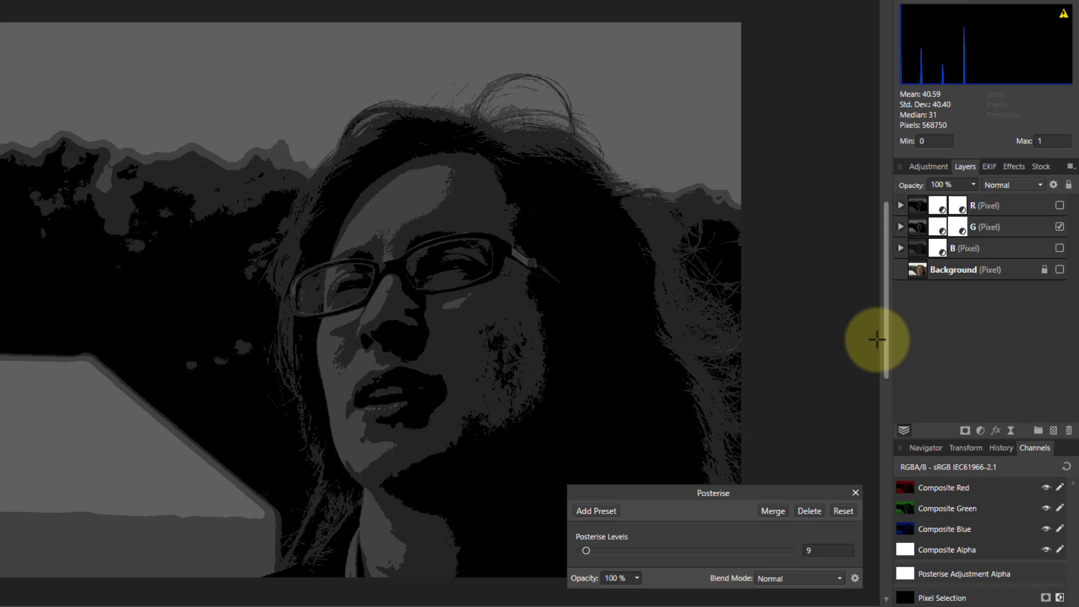
Step: Hide the G layer, display only the B layer and add a Posterise adjustment to it
click(1059, 226)
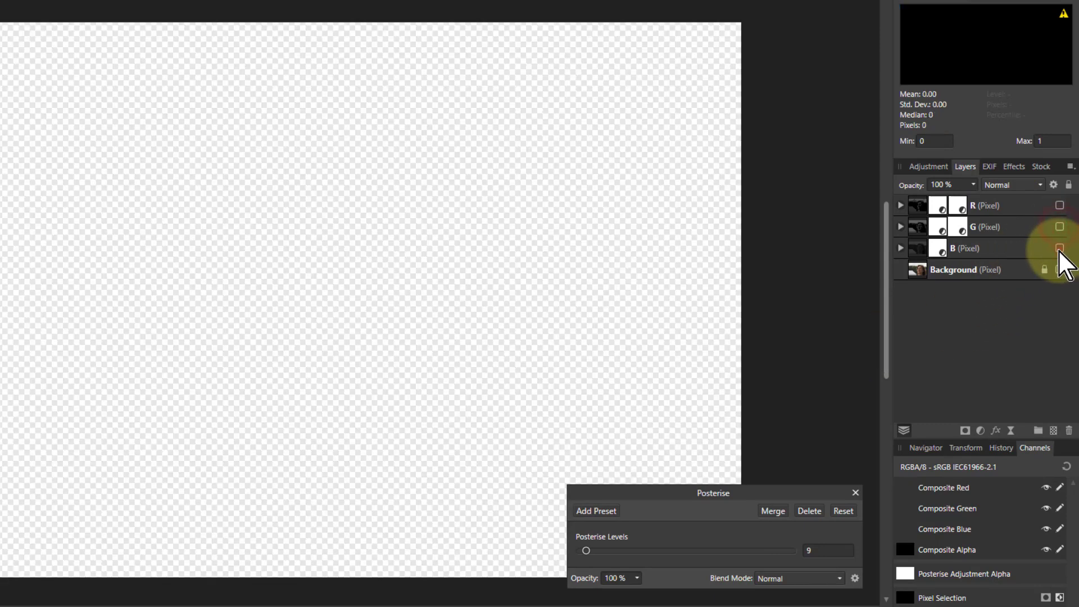
click(1059, 248)
click(930, 244)
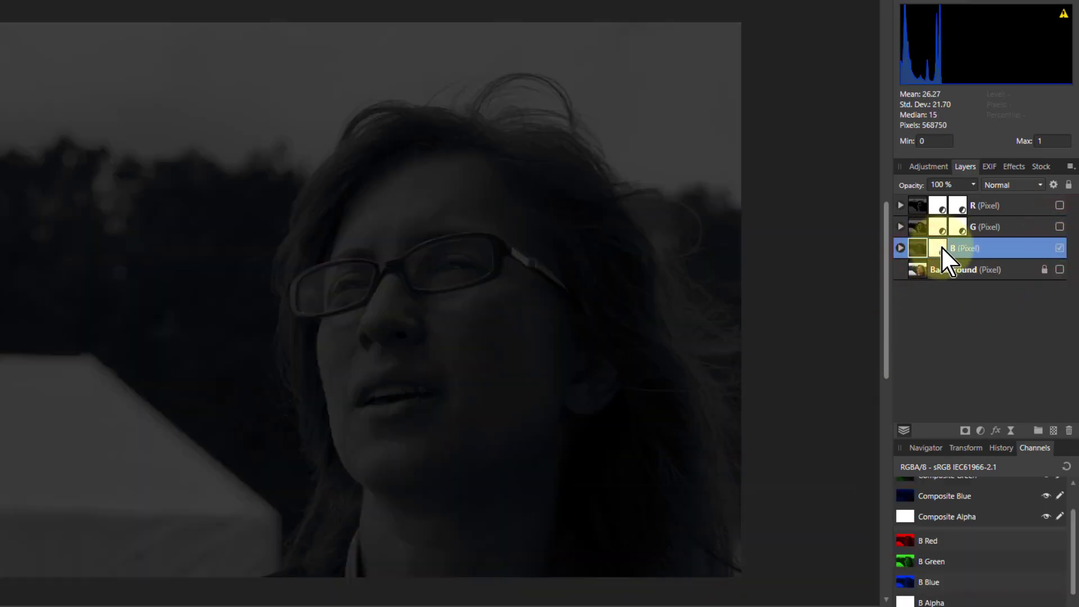
click(980, 431)
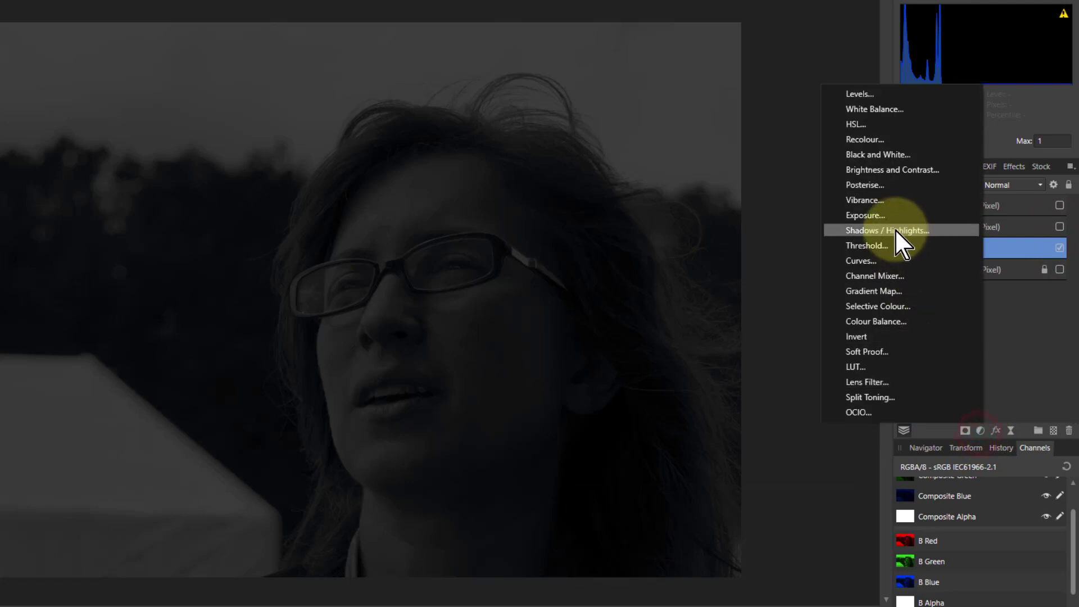
click(868, 184)
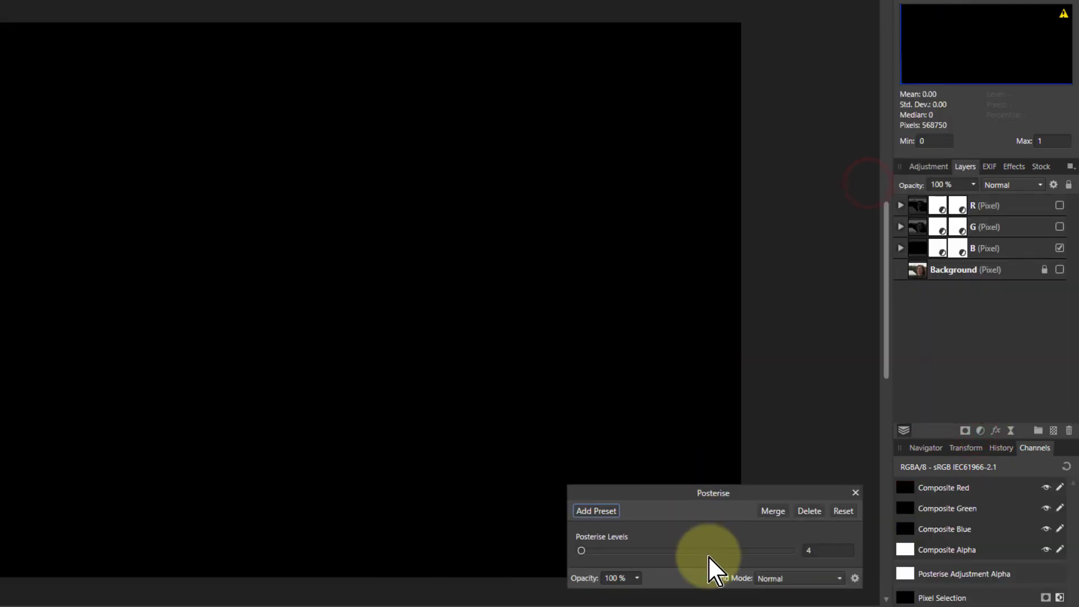
Step: Set the B layer's posterise levels to 9
scroll(819, 552, up, 1)
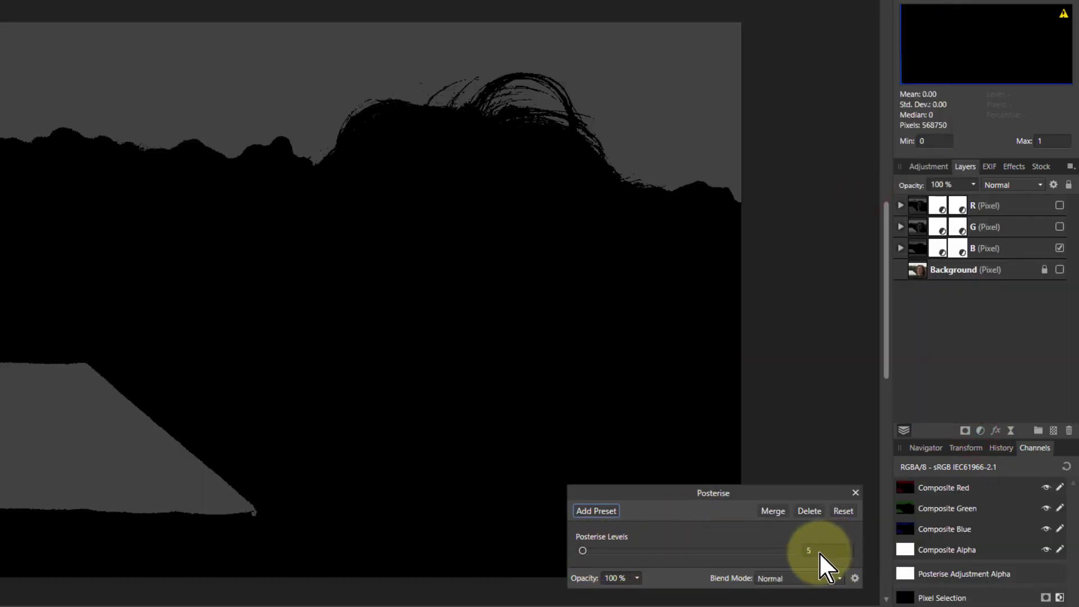
scroll(815, 549, up, 2)
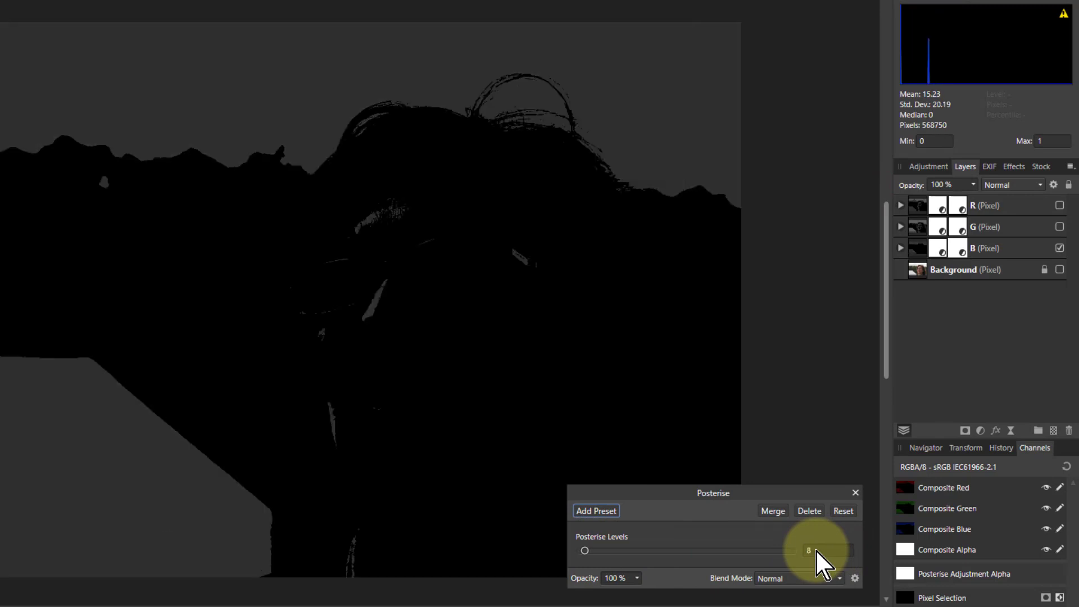
scroll(814, 548, up, 1)
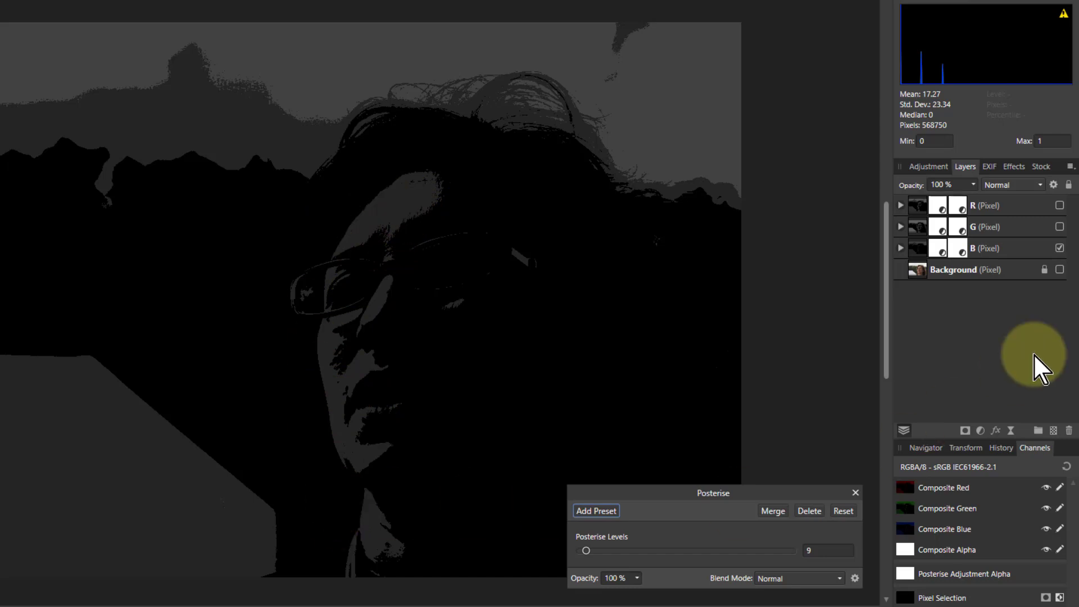
Step: Display the R and G layers again together with the B layer, and close the Posterise settings
click(1059, 226)
click(1059, 205)
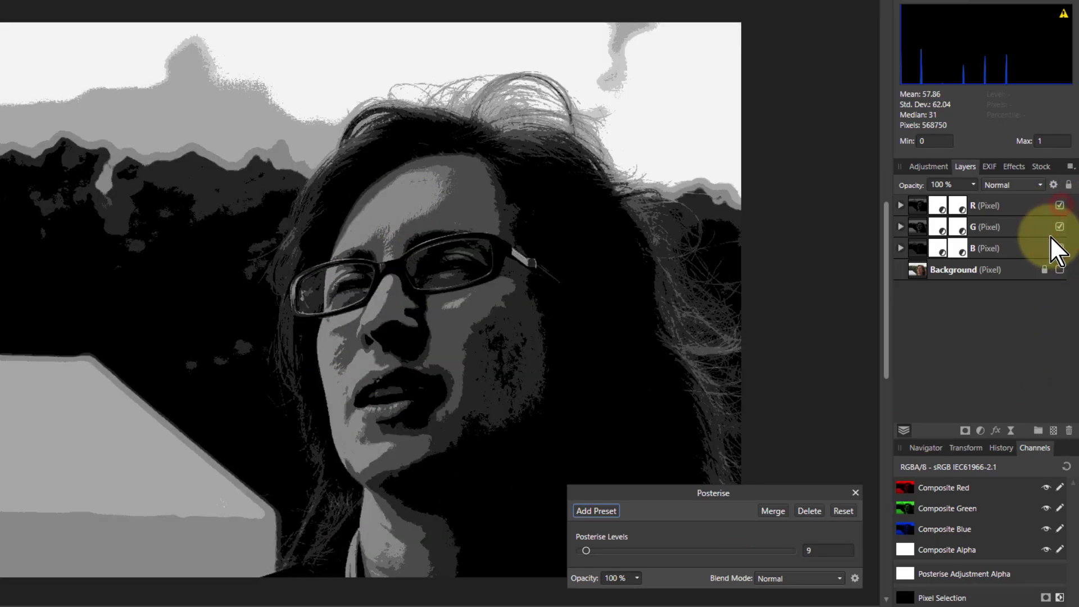
click(1059, 248)
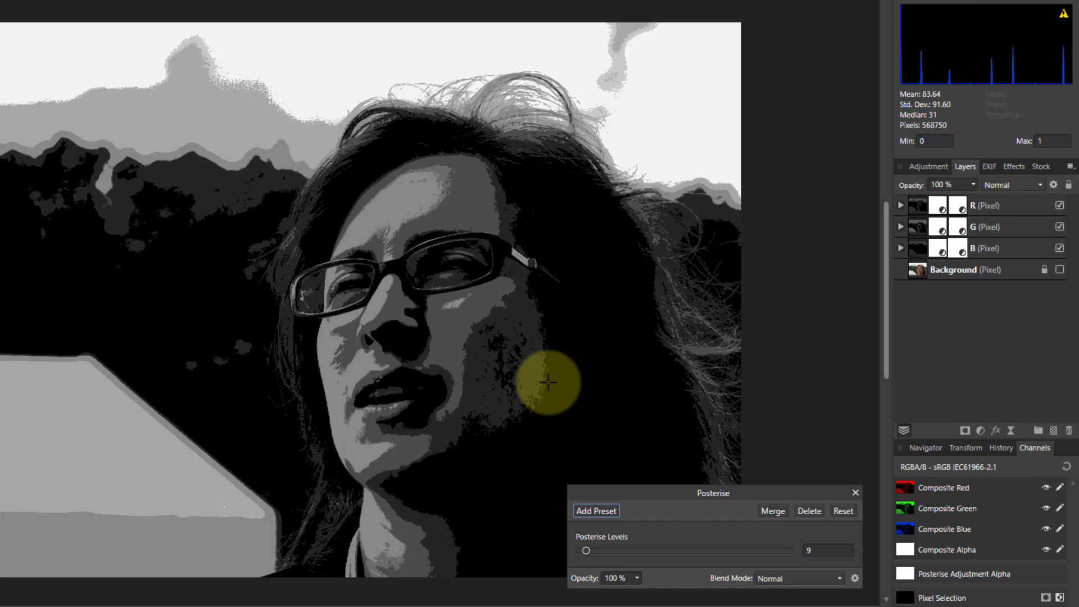
click(856, 493)
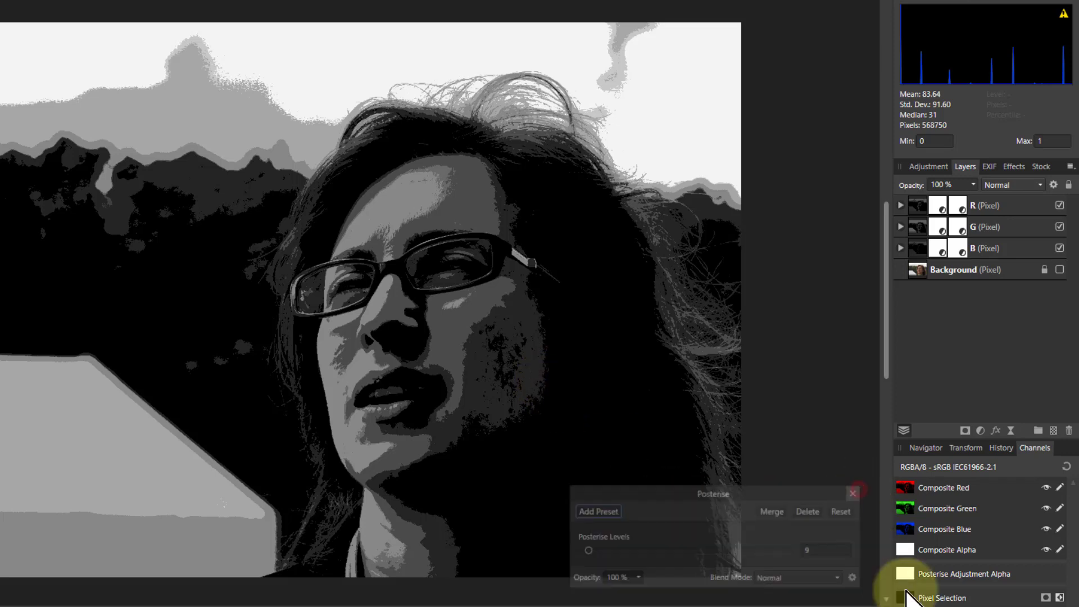
Step: Group the R, G and B layers
click(1017, 205)
shift+click(996, 248)
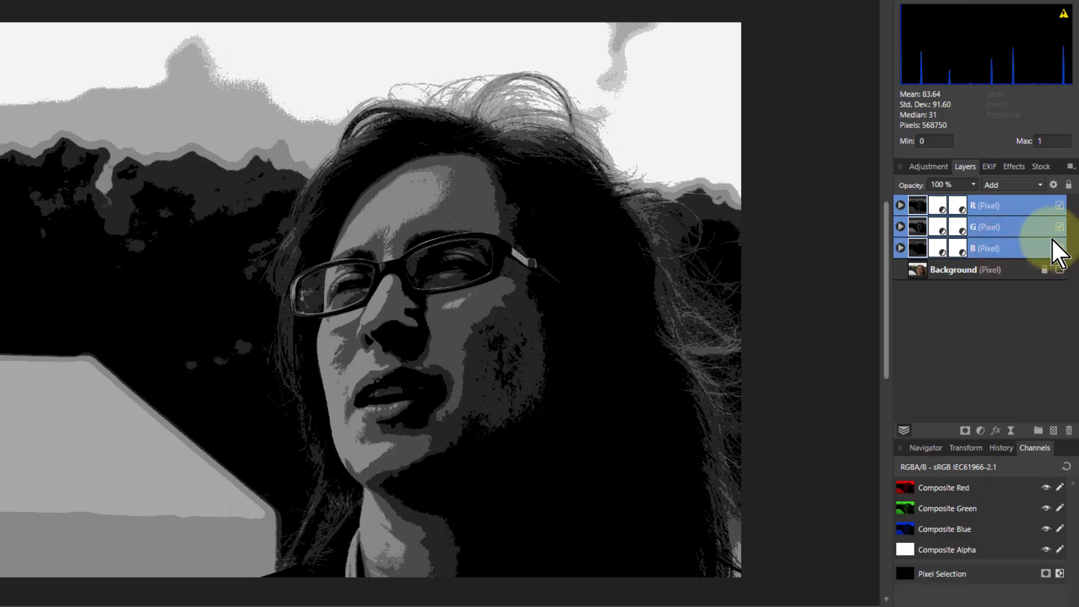
key(ctrl+g)
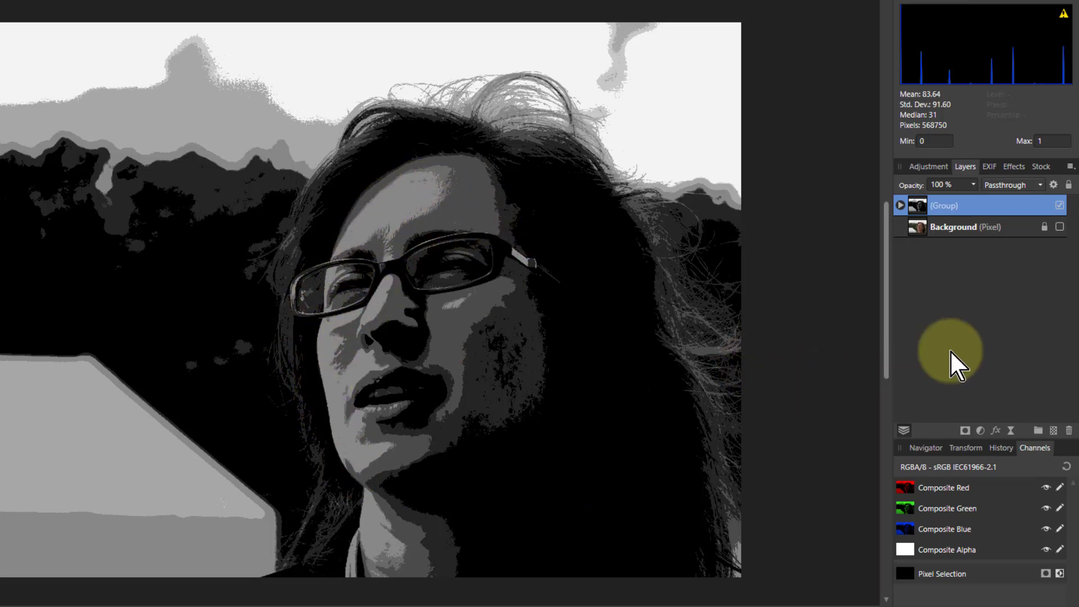
Step: Add a Curves adjustment to the group and pull its curve strongly upward in the darker midtones to brighten the portrait
click(980, 431)
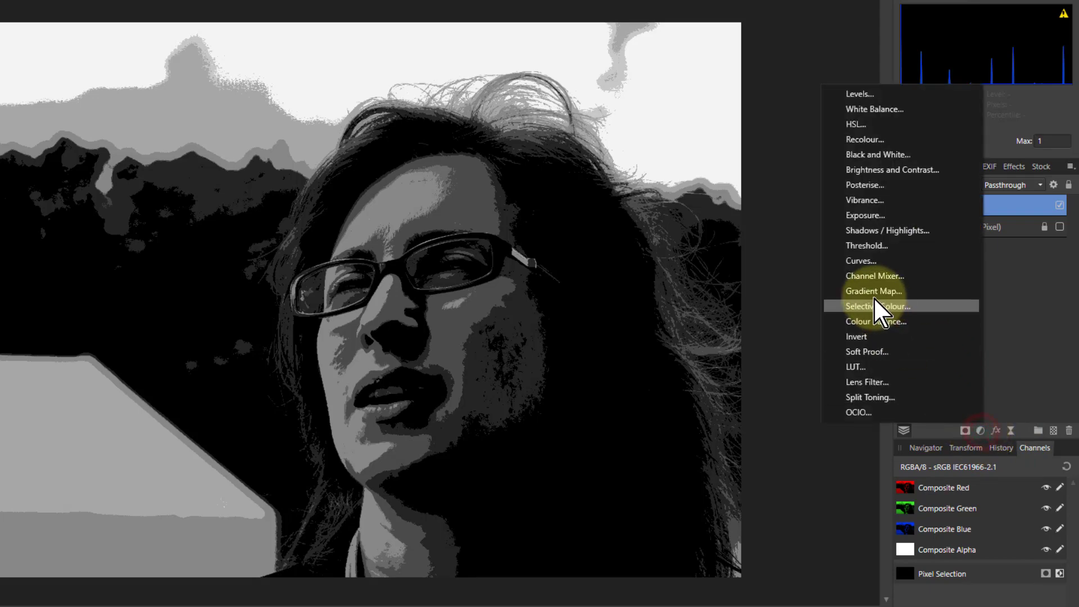
click(815, 256)
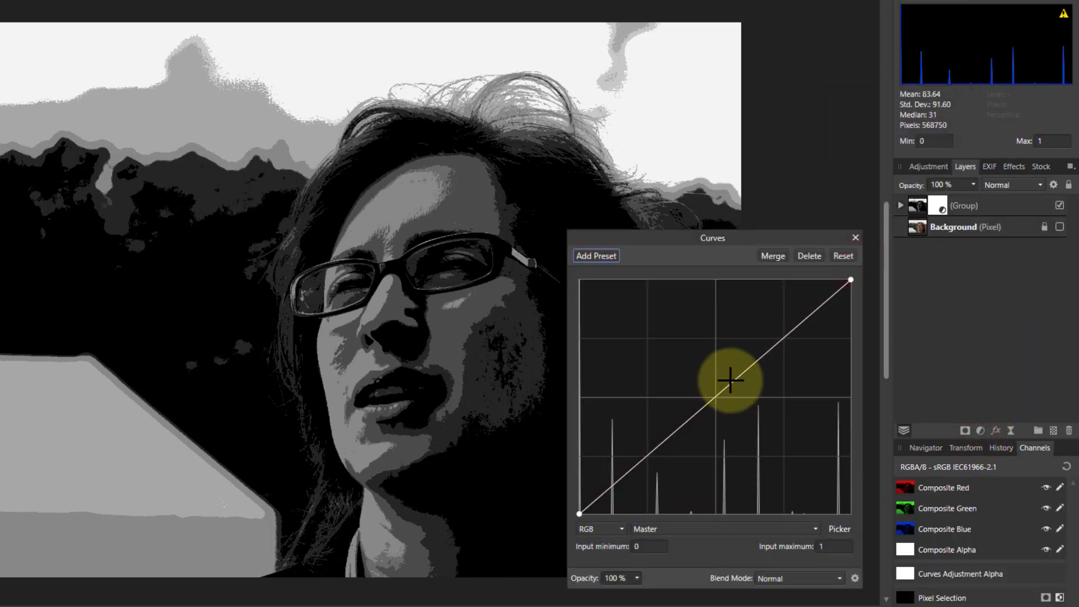
drag(725, 385, 662, 359)
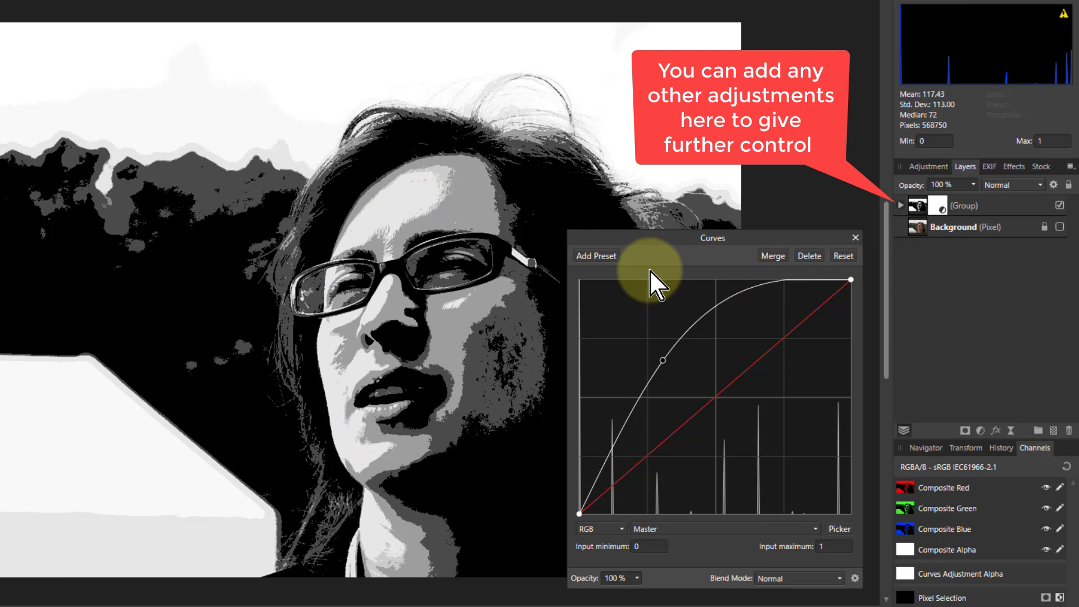
click(855, 236)
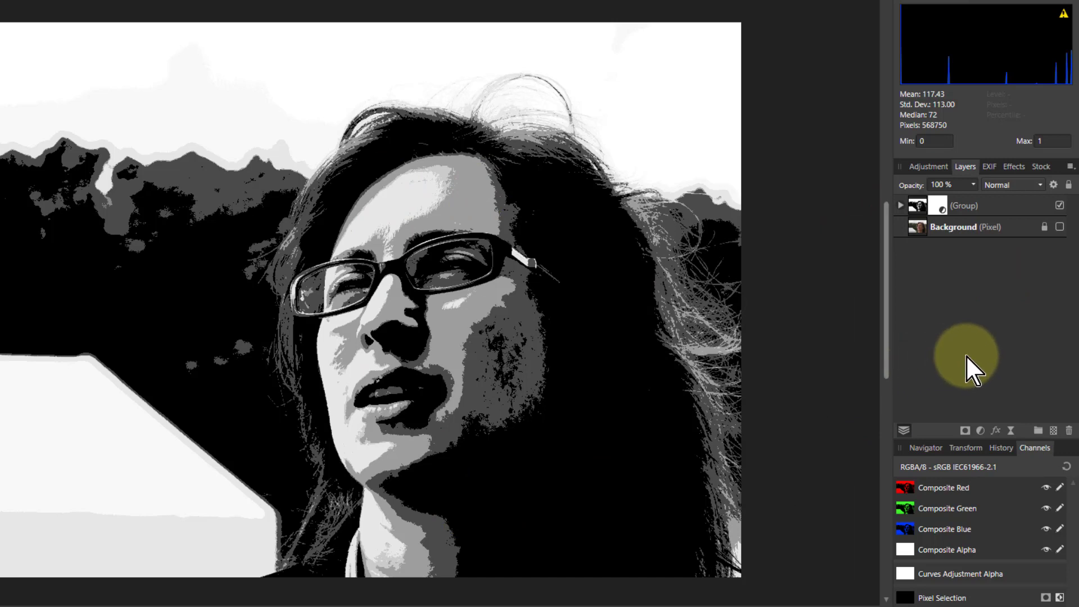
Step: Merge the visible result into a new pixel layer above the group, and hide the group
click(918, 207)
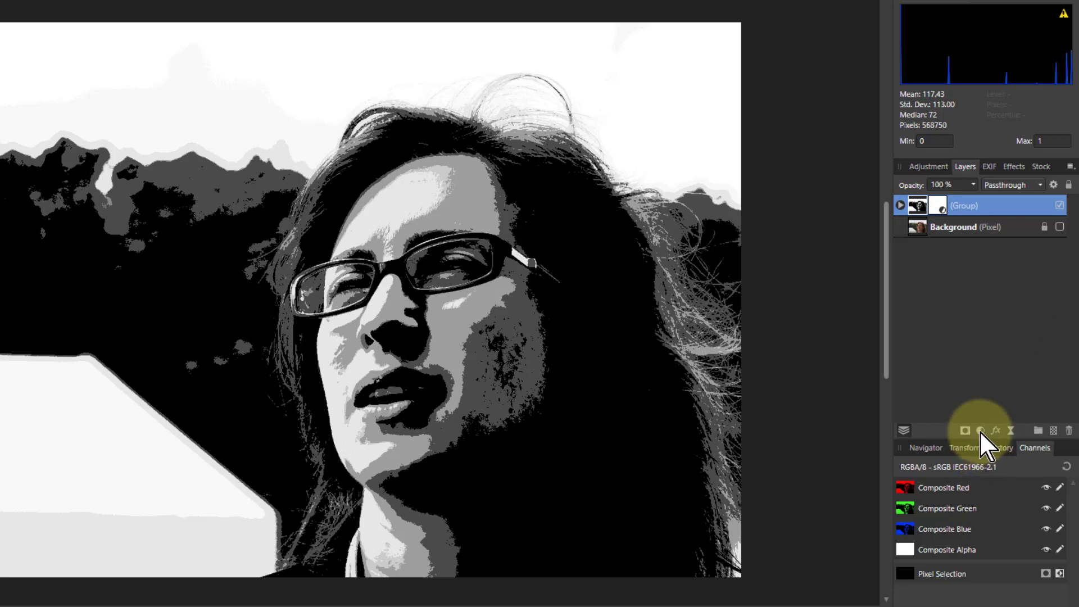
right_click(923, 215)
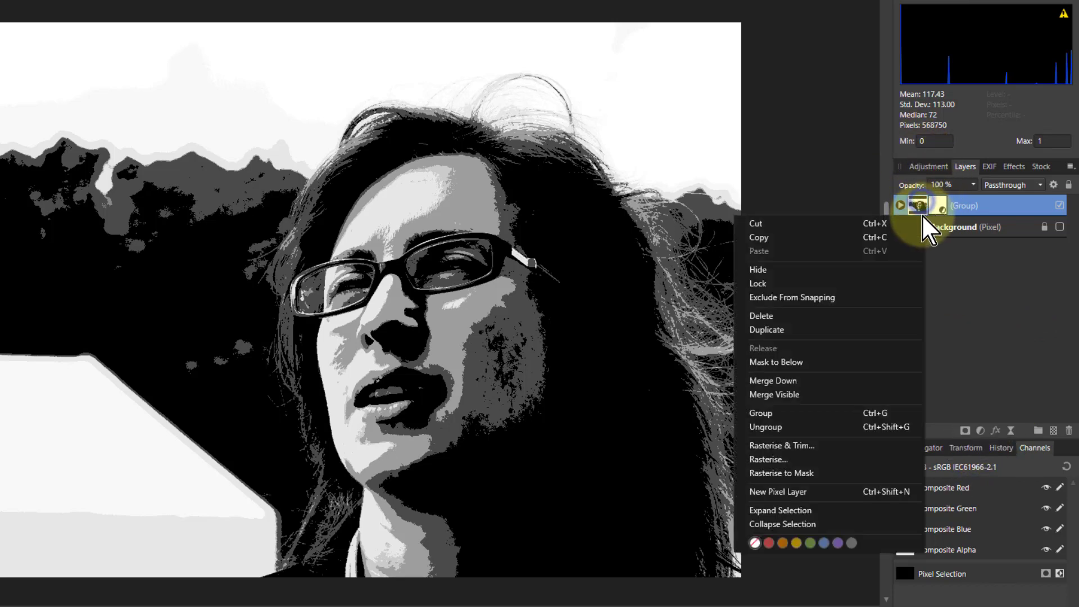
click(811, 390)
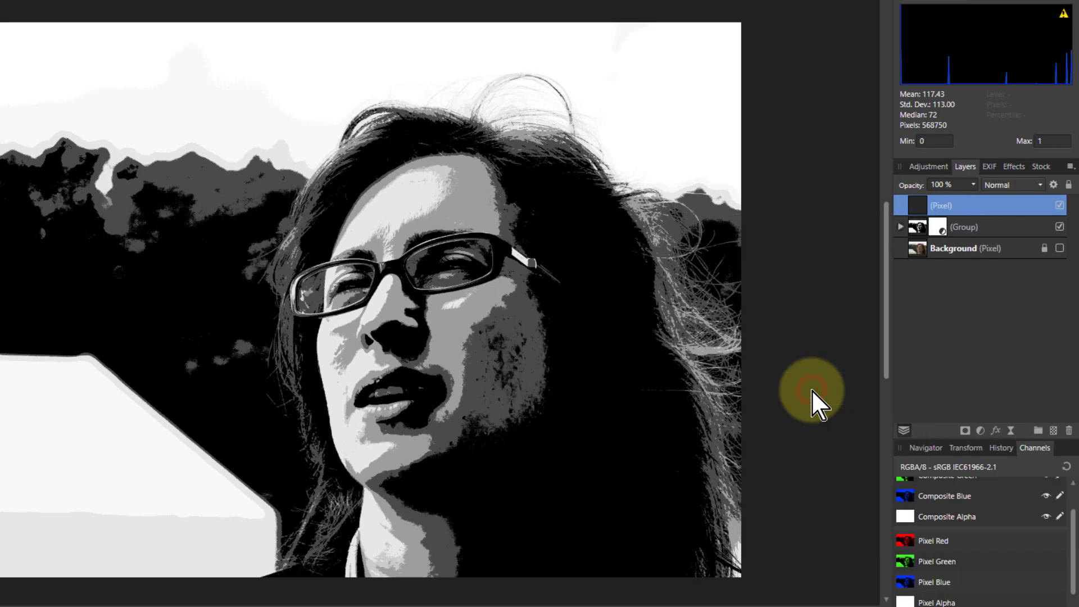
click(1059, 226)
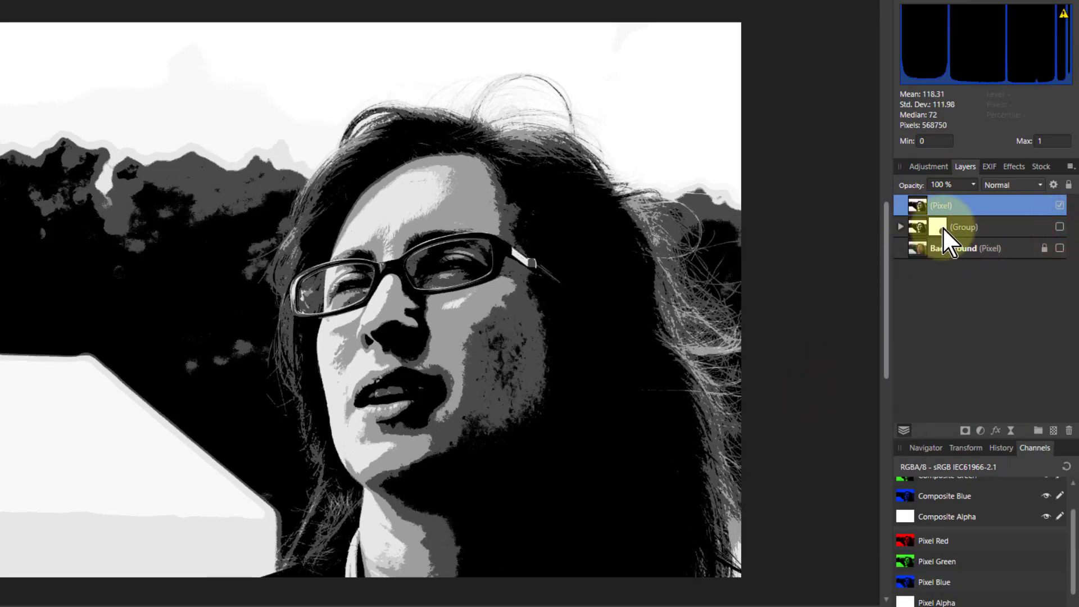
Step: Rasterise the merged pixel layer to a mask and make the Background layer visible
right_click(912, 202)
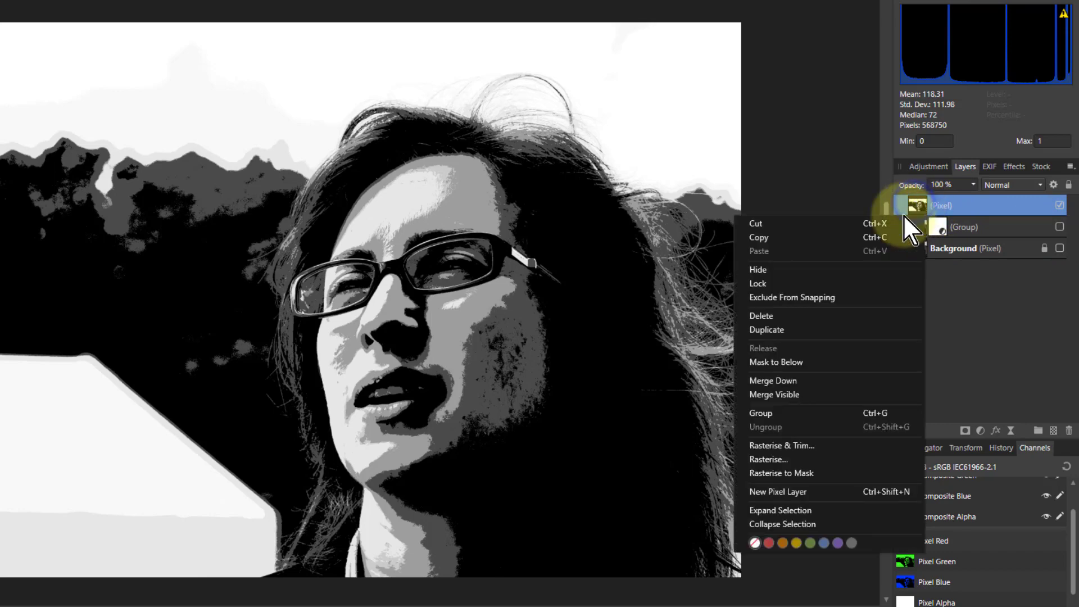
click(779, 473)
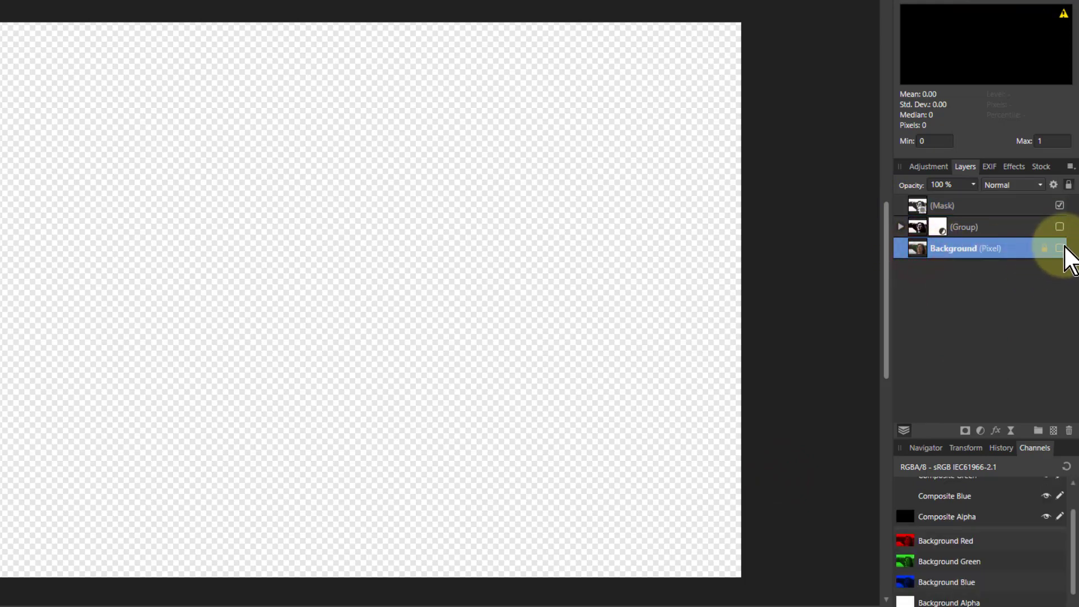
click(1059, 248)
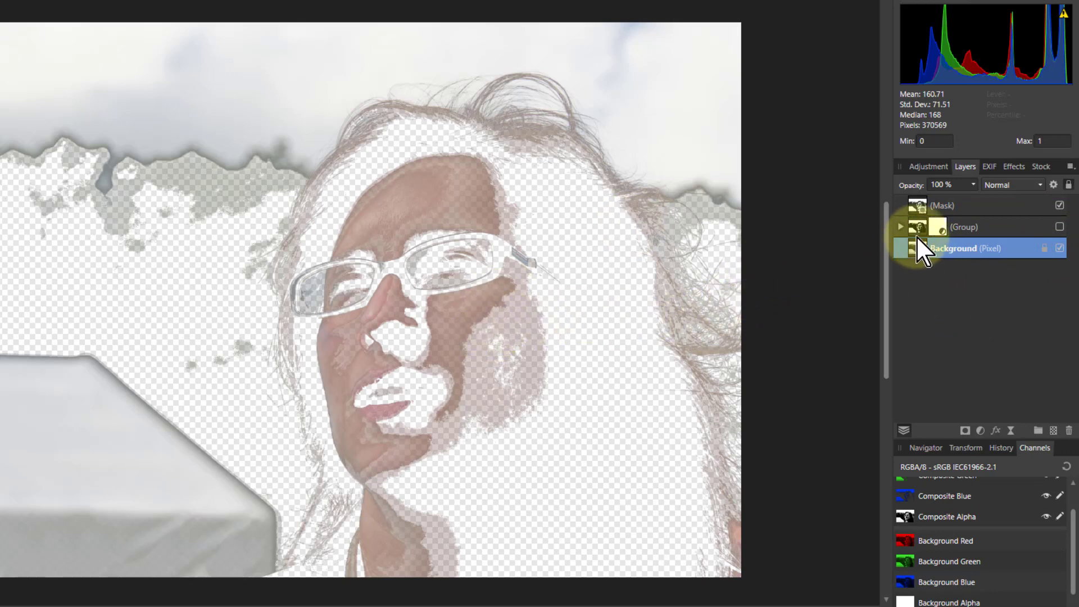
click(919, 206)
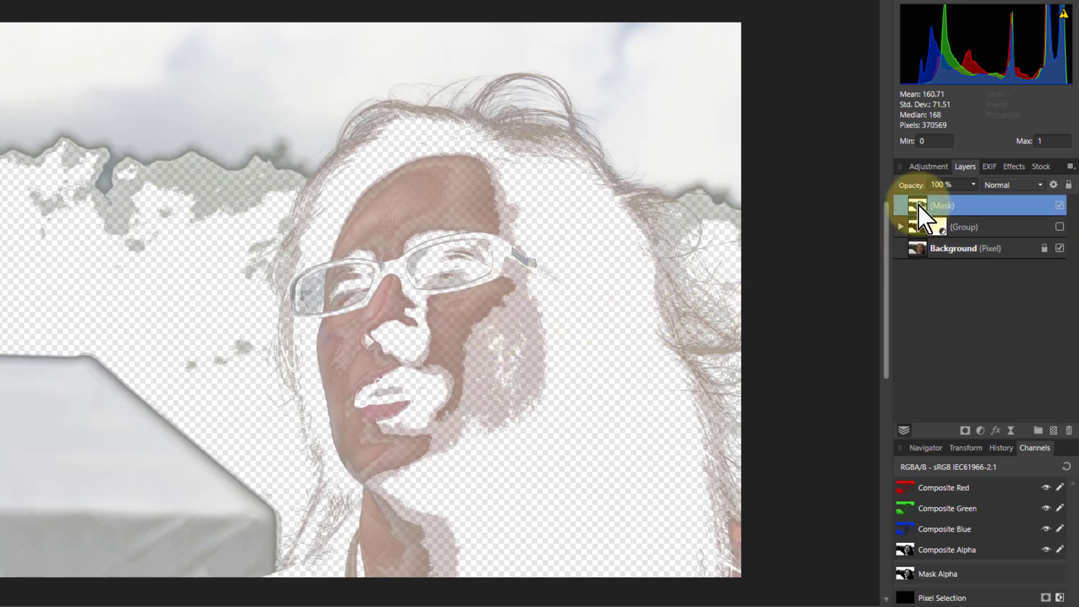
Step: Add a Curves adjustment as its own layer directly above the Background, and attach the posterised mask to it
click(919, 247)
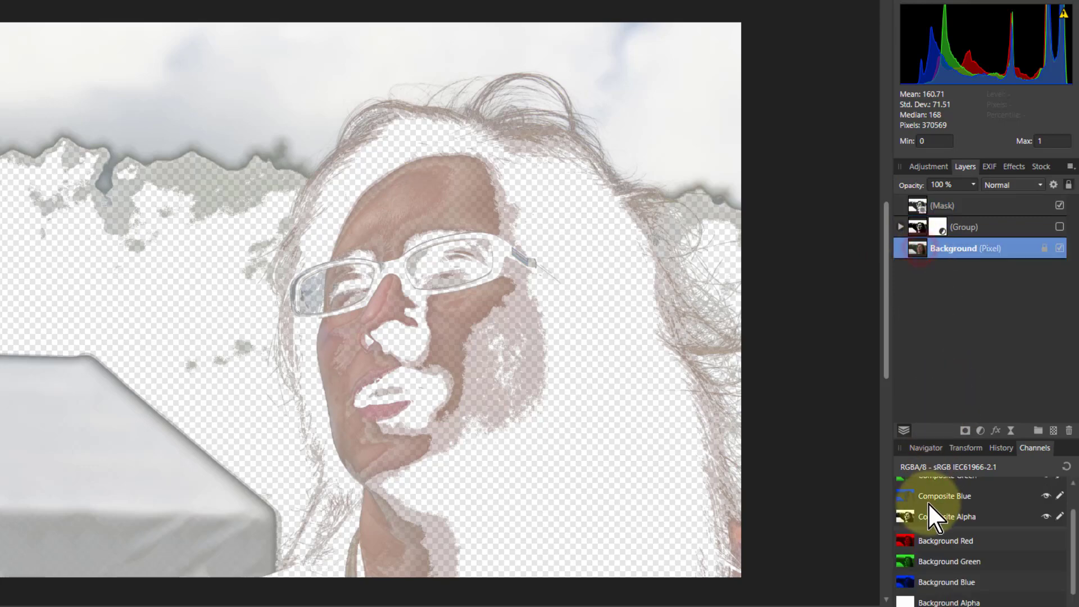
click(980, 430)
click(886, 271)
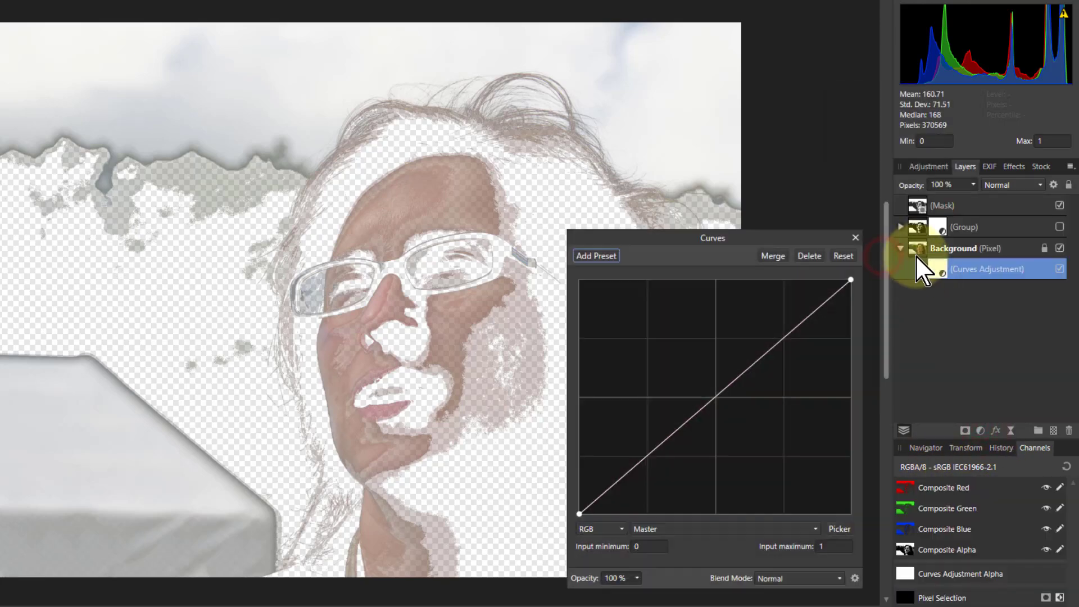
click(941, 272)
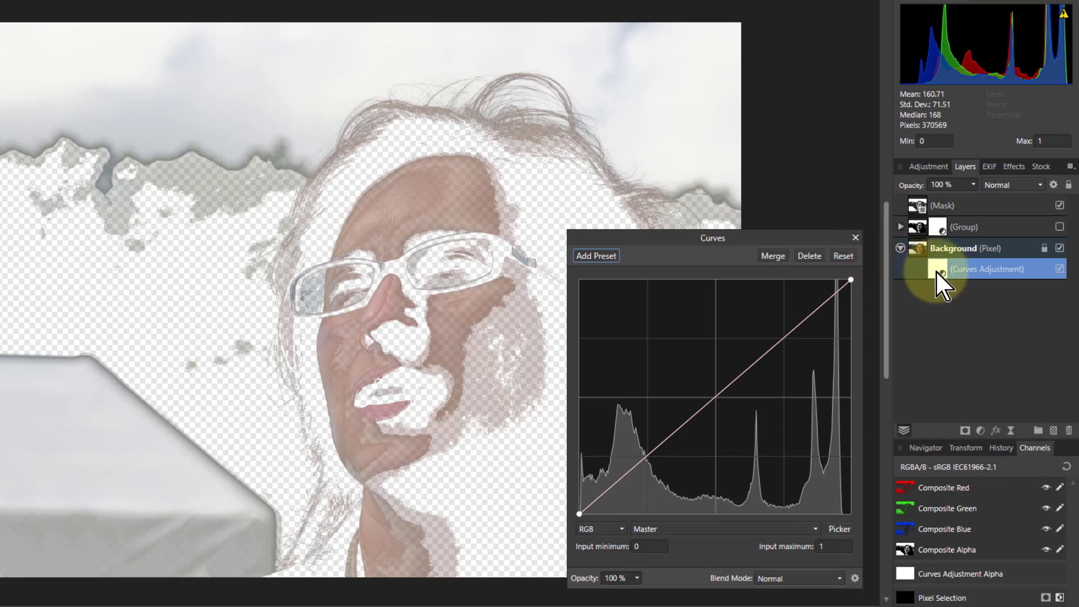
drag(936, 270, 922, 248)
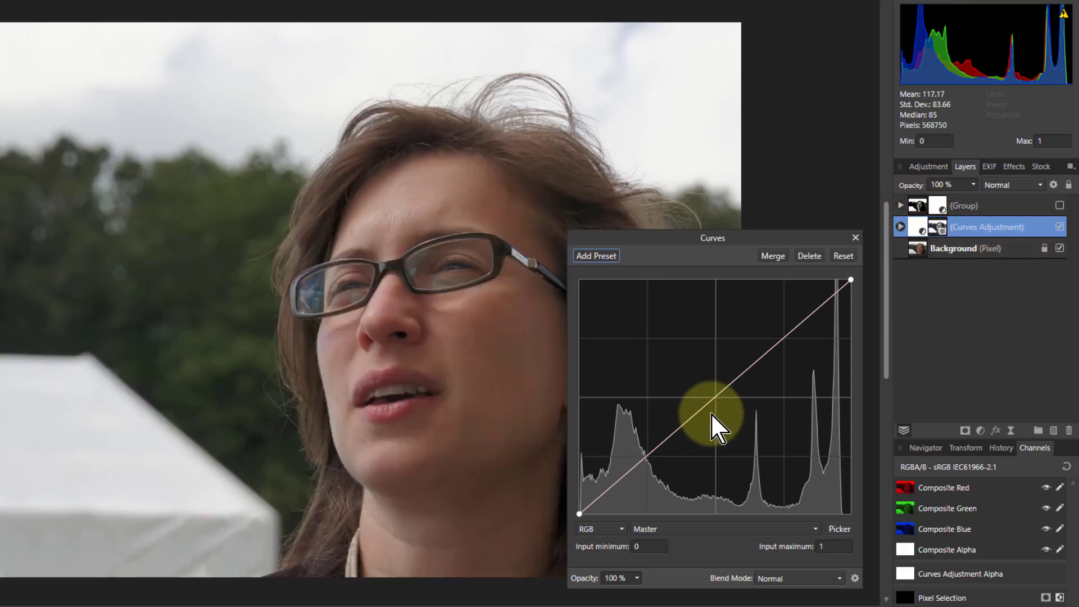
Step: Raise the midtones of the masked Curves adjustment to brighten the colour photo through the posterised mask
drag(720, 394, 689, 358)
click(412, 350)
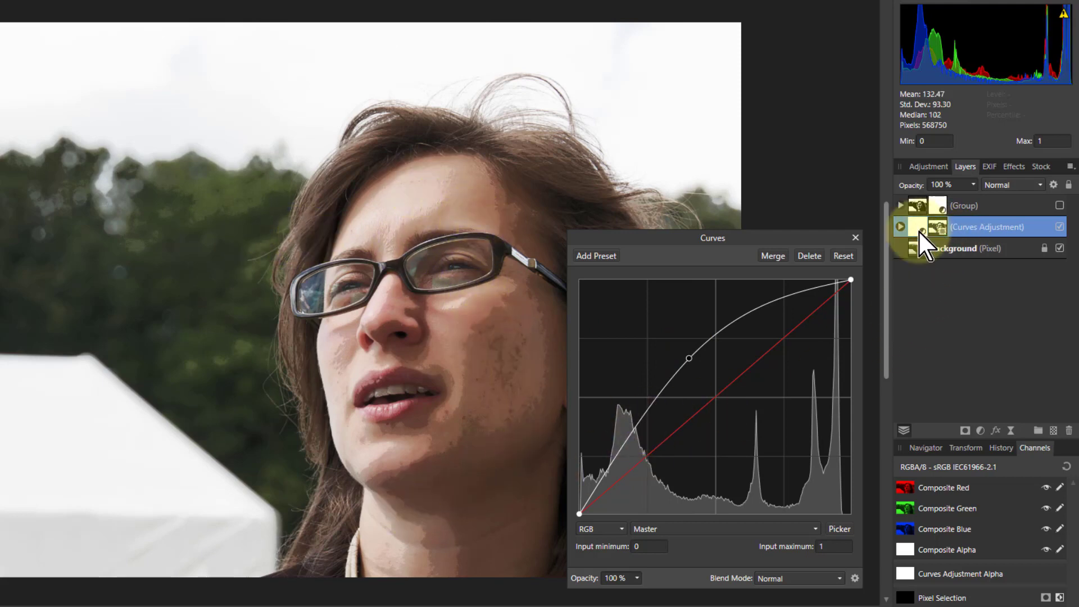
Step: Select the mask nested in the Curves adjustment and soften it with a Gaussian Blur of 30.2 px radius
click(900, 227)
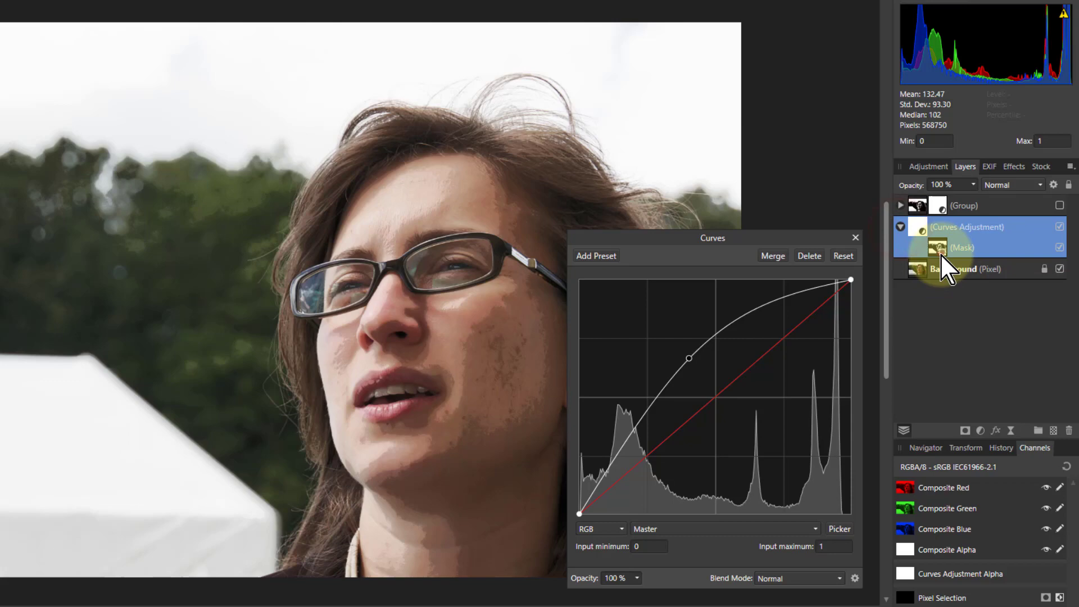
click(939, 250)
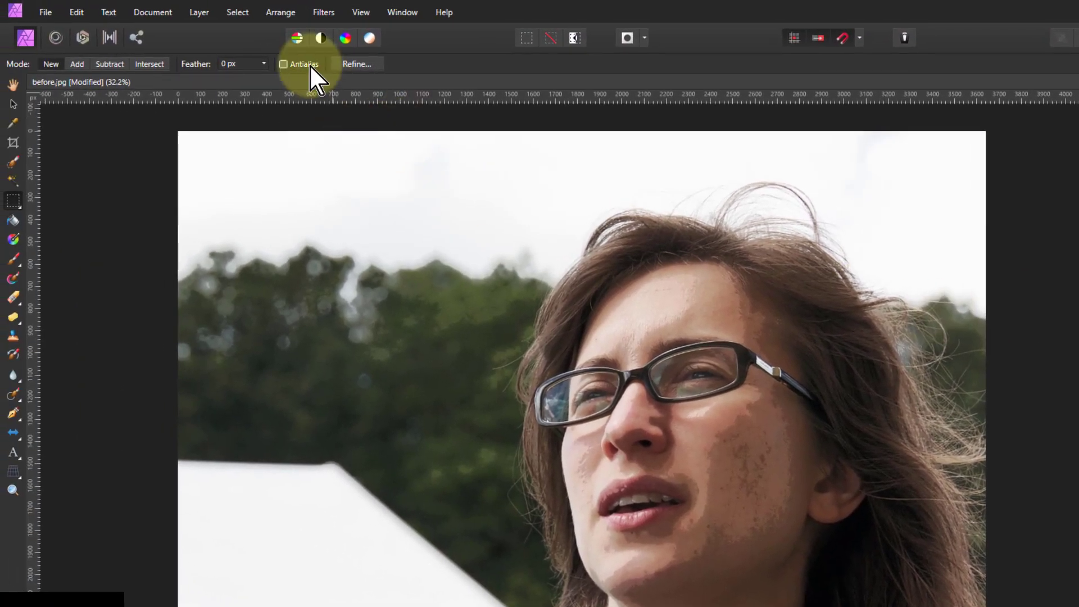
click(316, 10)
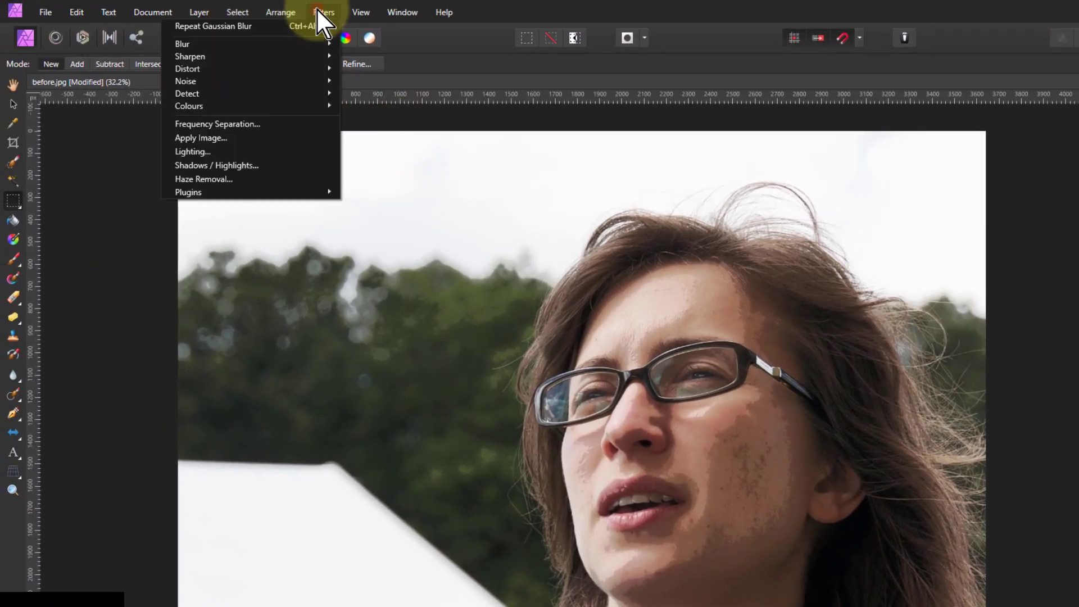
mouse_move(295, 44)
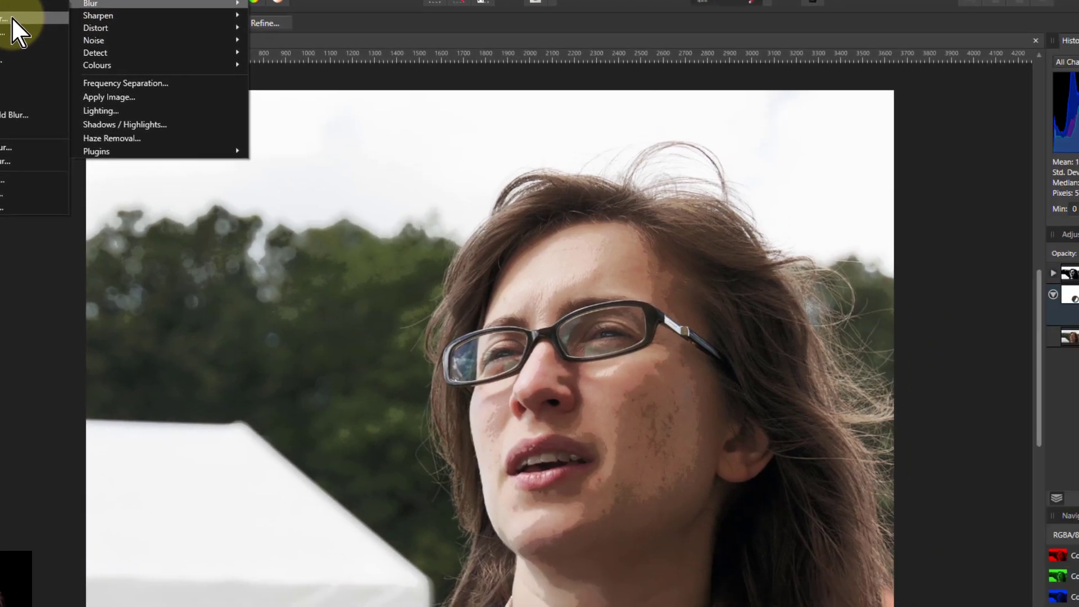
click(103, 57)
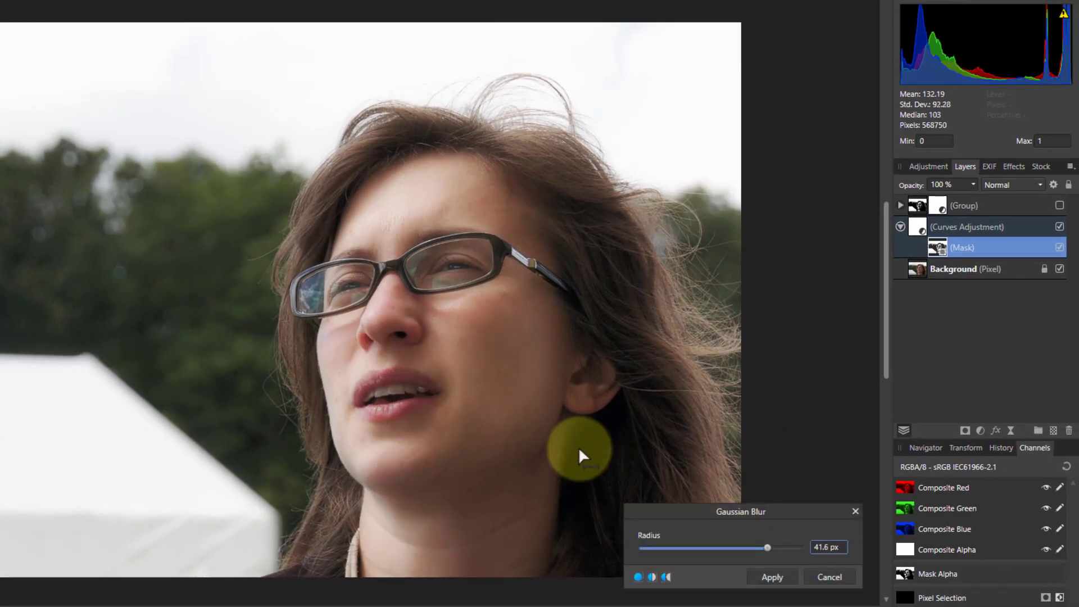
mouse_move(765, 545)
mouse_down()
mouse_move(692, 552)
mouse_move(746, 554)
mouse_up()
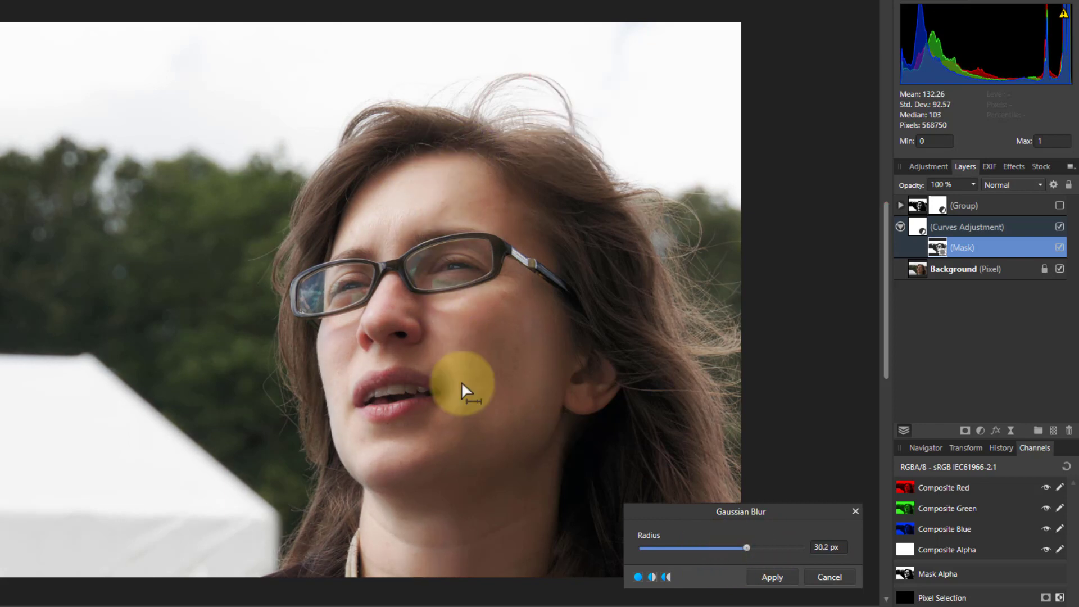